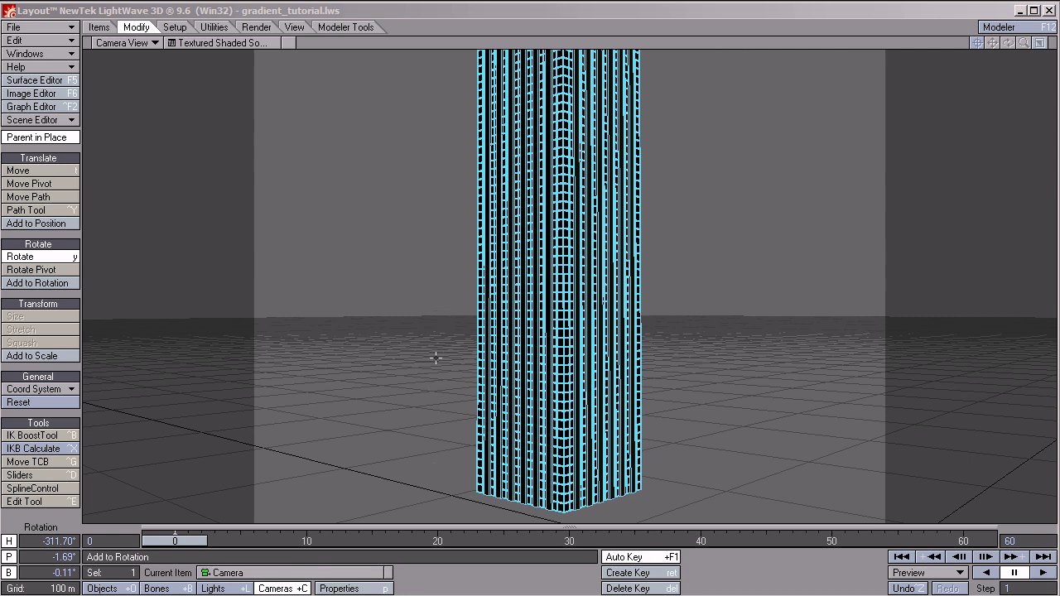
- Add a Eurisko vRoom node to the windows surface and wire it into Surface Material
key("F5")
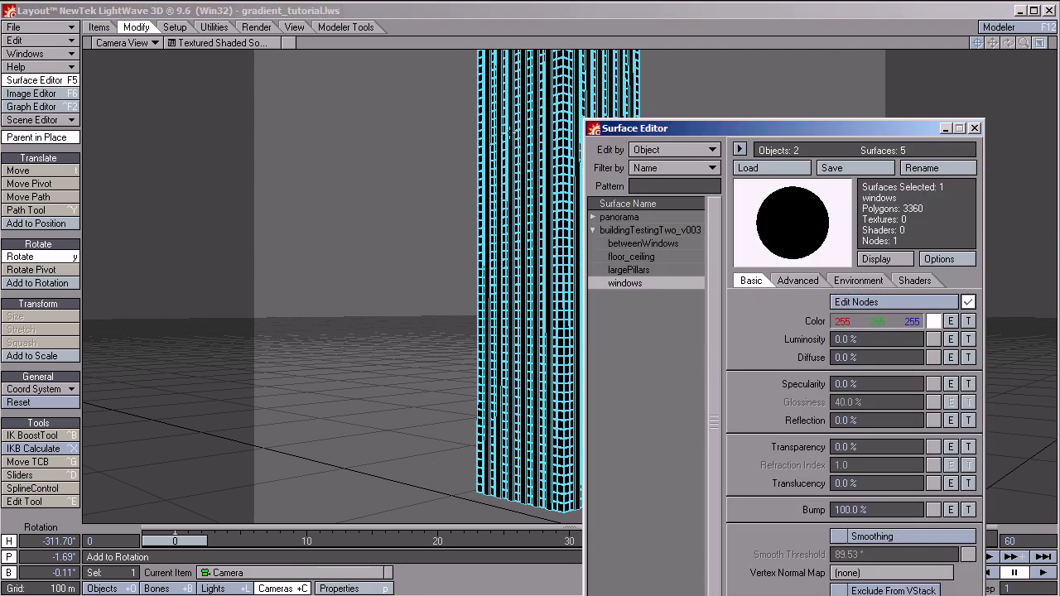
left_click_drag(716, 130, 550, 7)
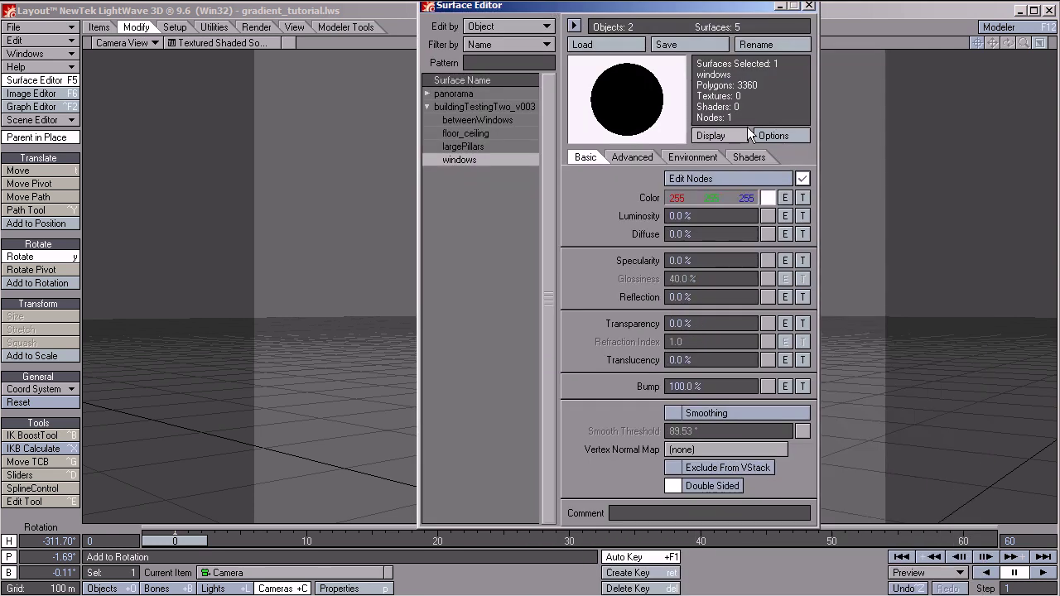
left_click(729, 179)
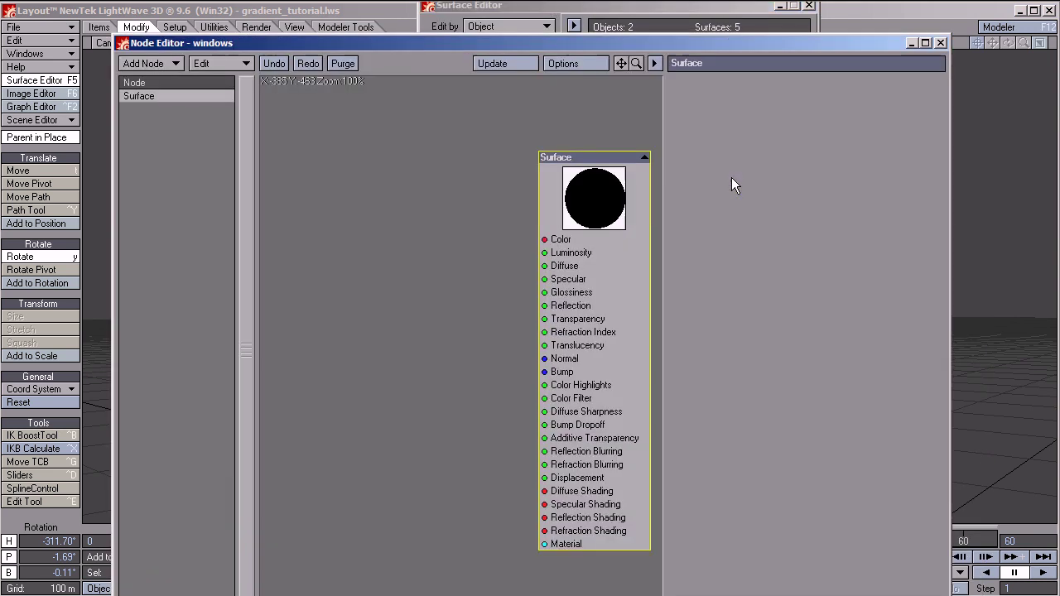
left_click(172, 62)
mouse_move(173, 62)
mouse_move(179, 125)
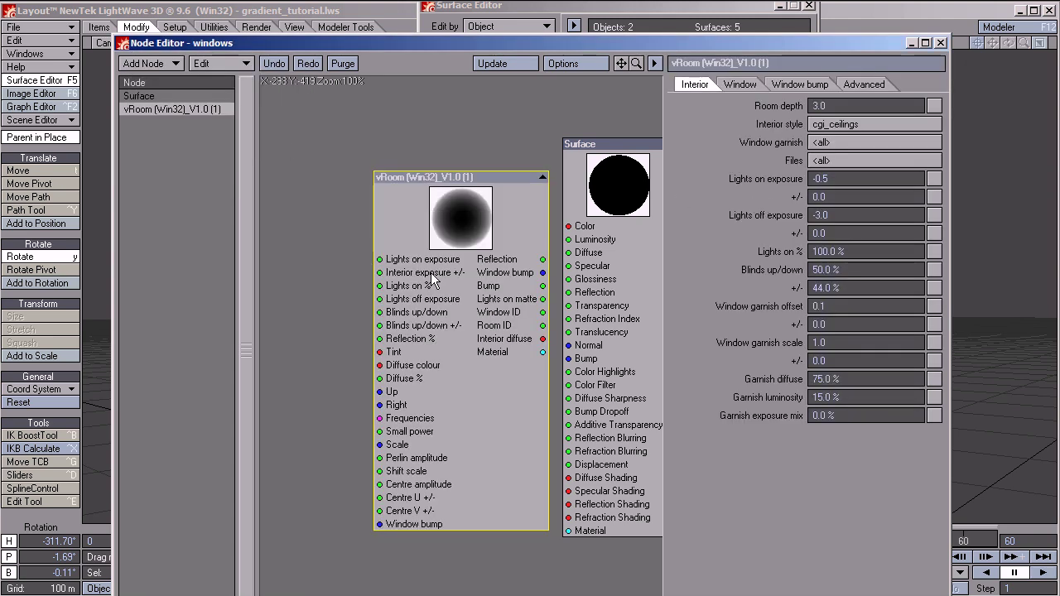
left_click_drag(431, 273, 380, 241)
left_click_drag(489, 321, 593, 537)
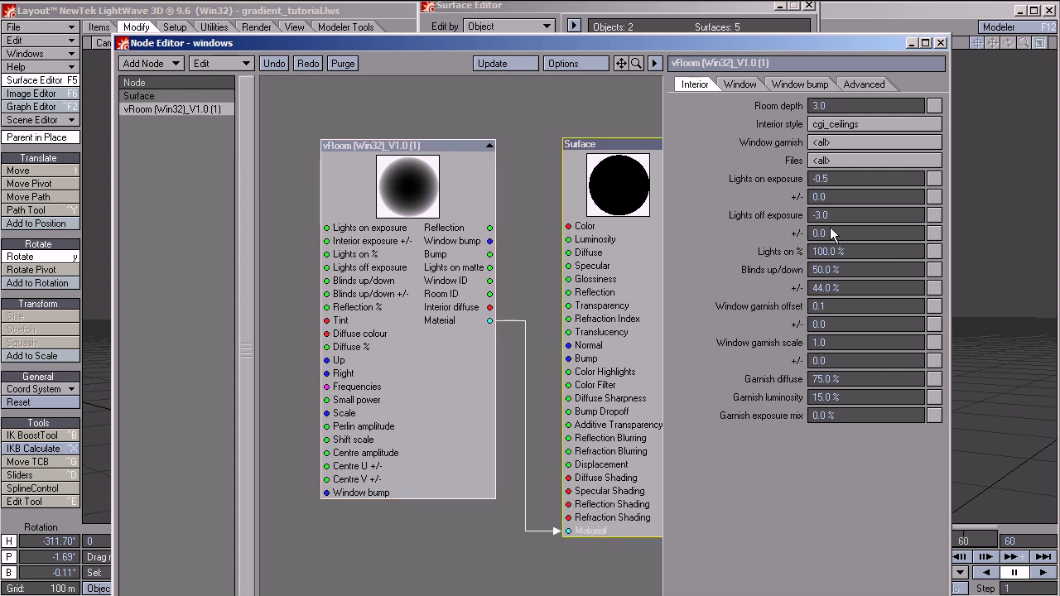
- Set vRoom's interior style to office_medium and window garnish to <none>
left_click(822, 126)
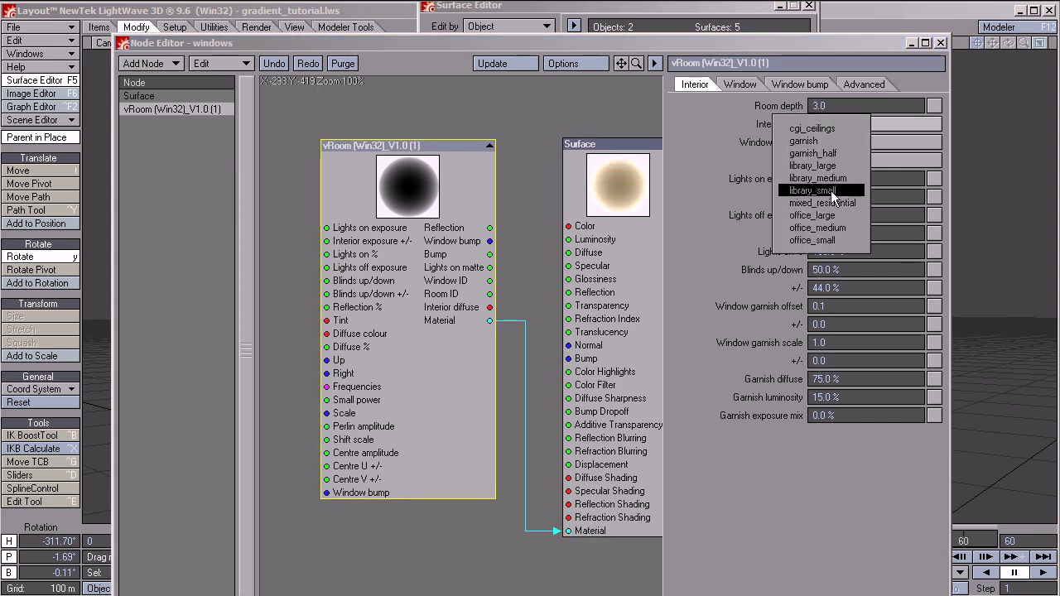
left_click(832, 228)
left_click(836, 141)
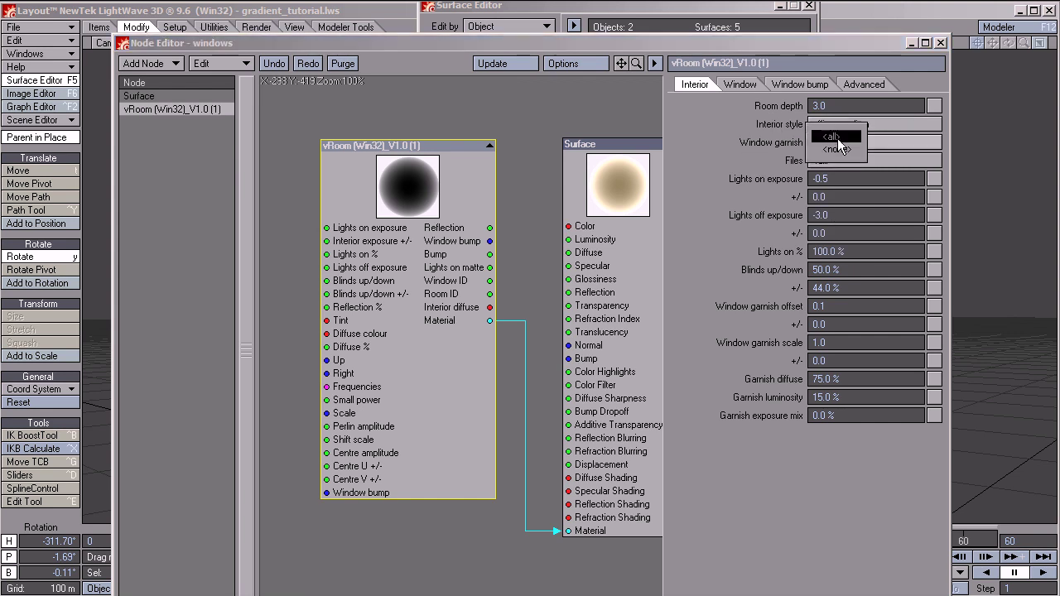
left_click(837, 149)
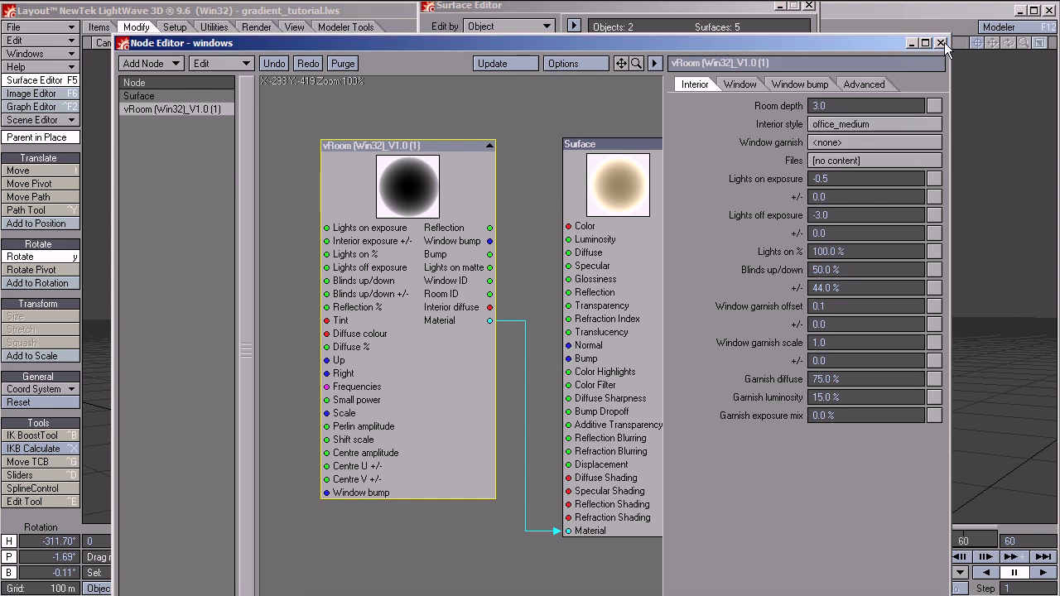
left_click_drag(466, 192, 496, 195)
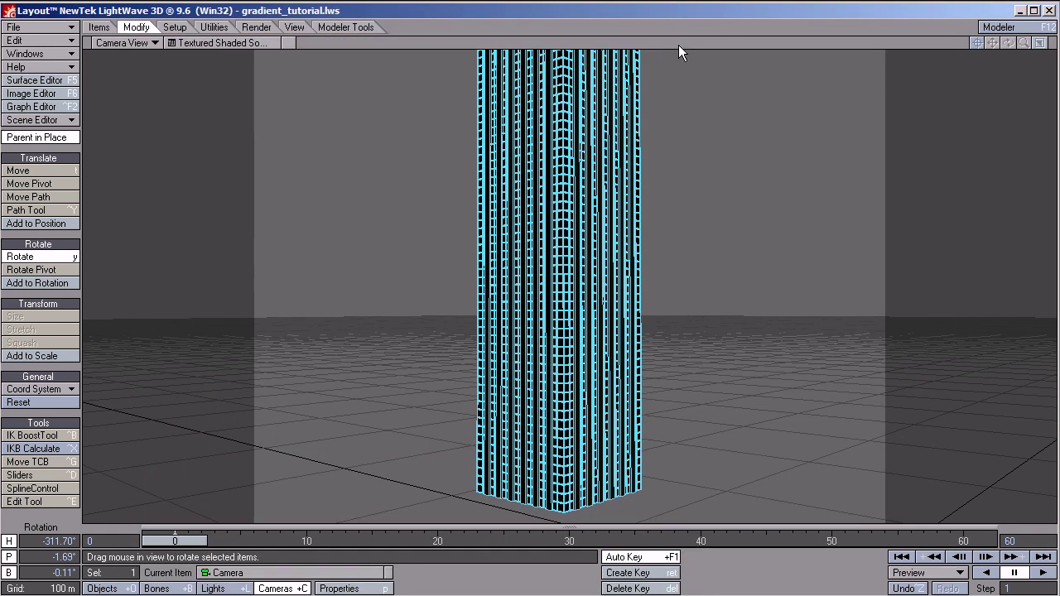
- Render the frame to check the lit windows, then reopen the windows node graph
key("F9")
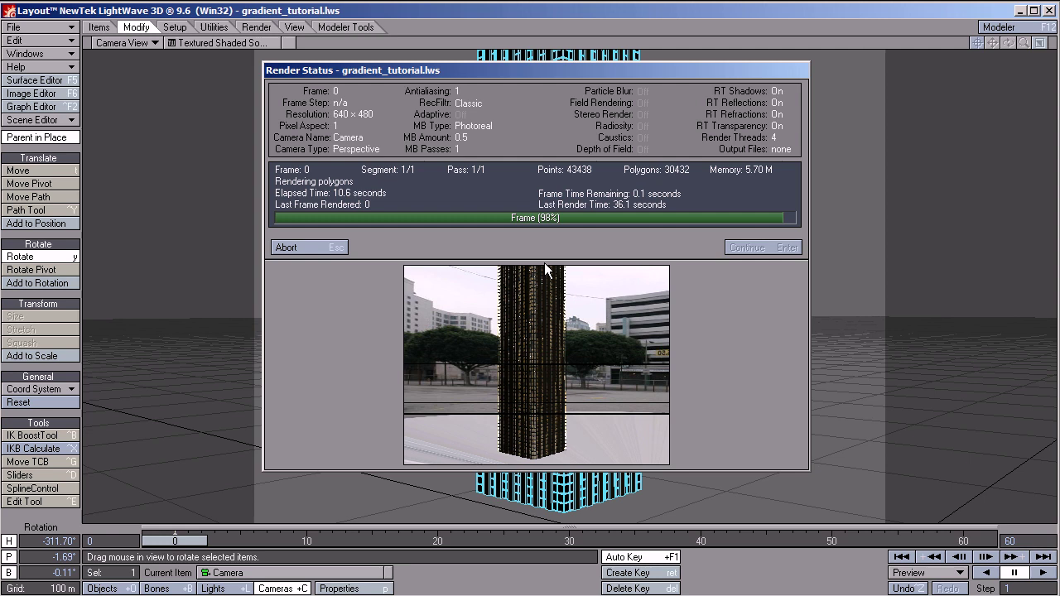
left_click(287, 247)
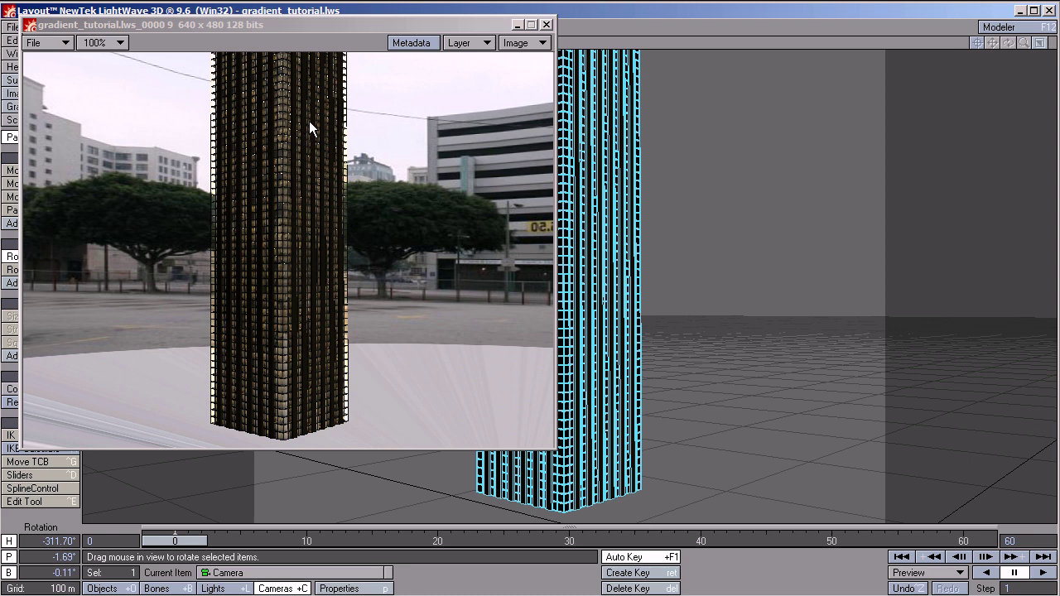
key("F5")
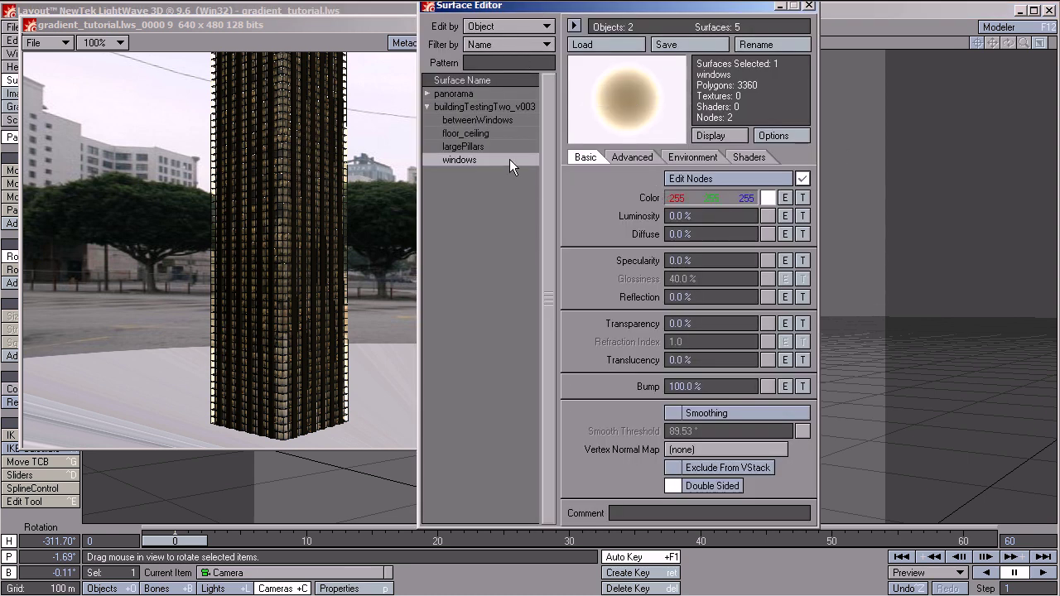
left_click(692, 179)
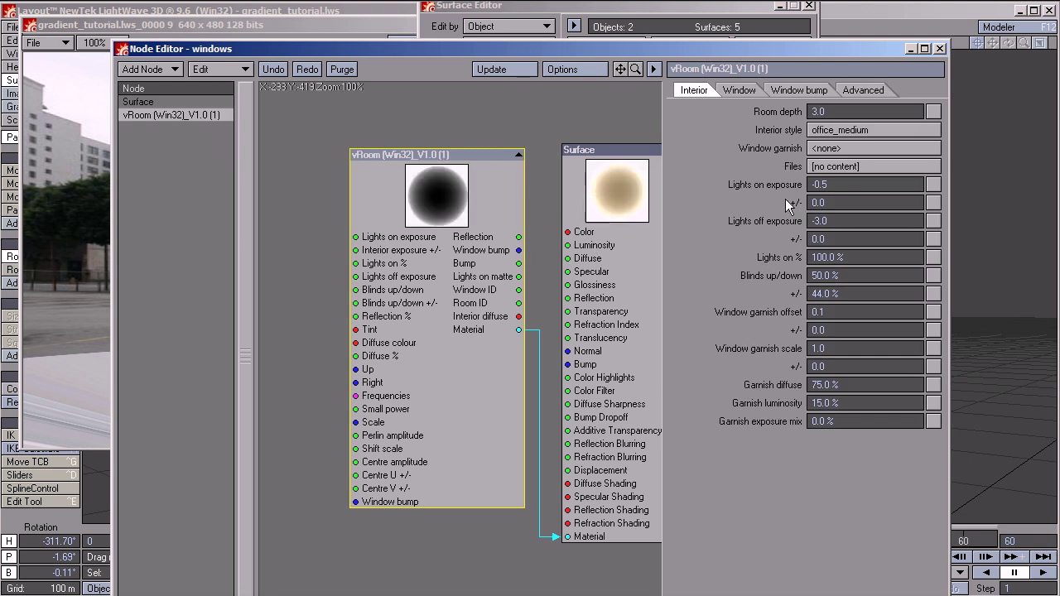
- Close the Node Editor, Surface Editor and Image Viewer, returning to the camera view
left_click(940, 48)
left_click_drag(747, 10, 719, 33)
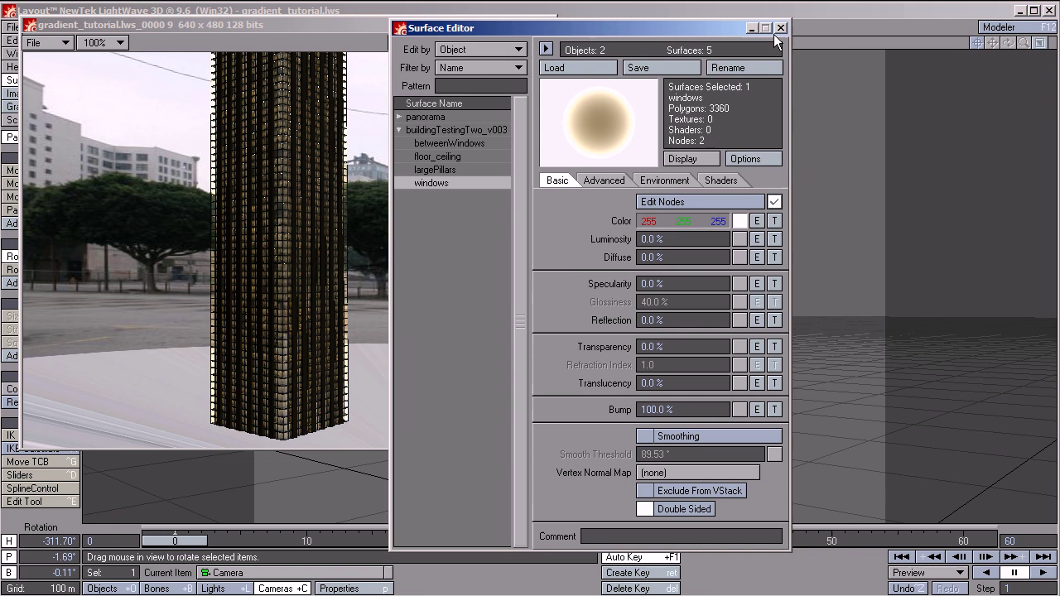
left_click(788, 25)
left_click(371, 25)
left_click_drag(370, 26, 522, 48)
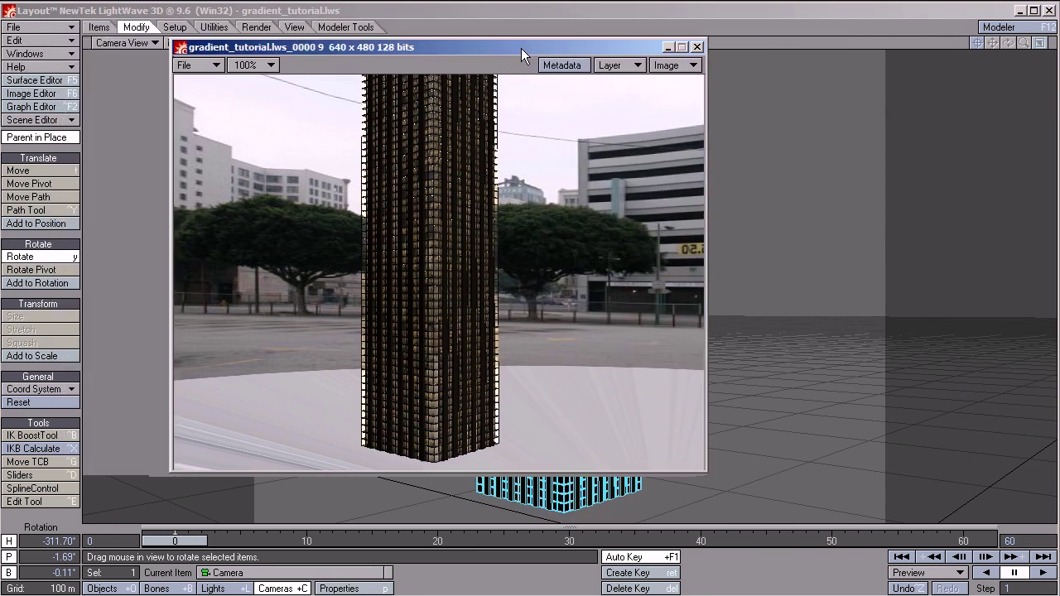
left_click(697, 46)
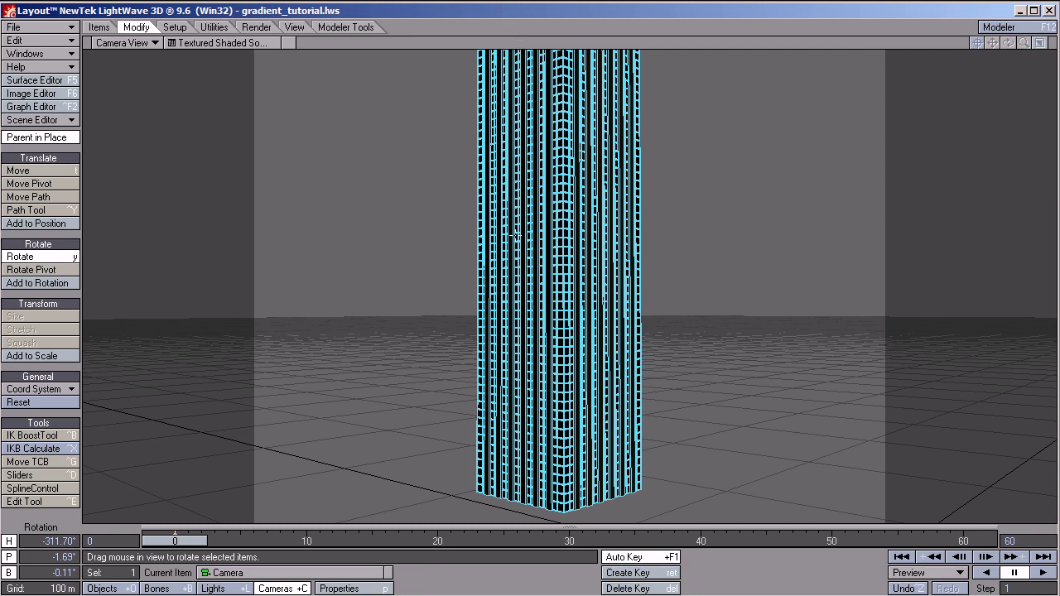
- Move the vRoom node aside and add a Gradient node to the windows graph
key("F5")
left_click_drag(449, 264, 448, 219)
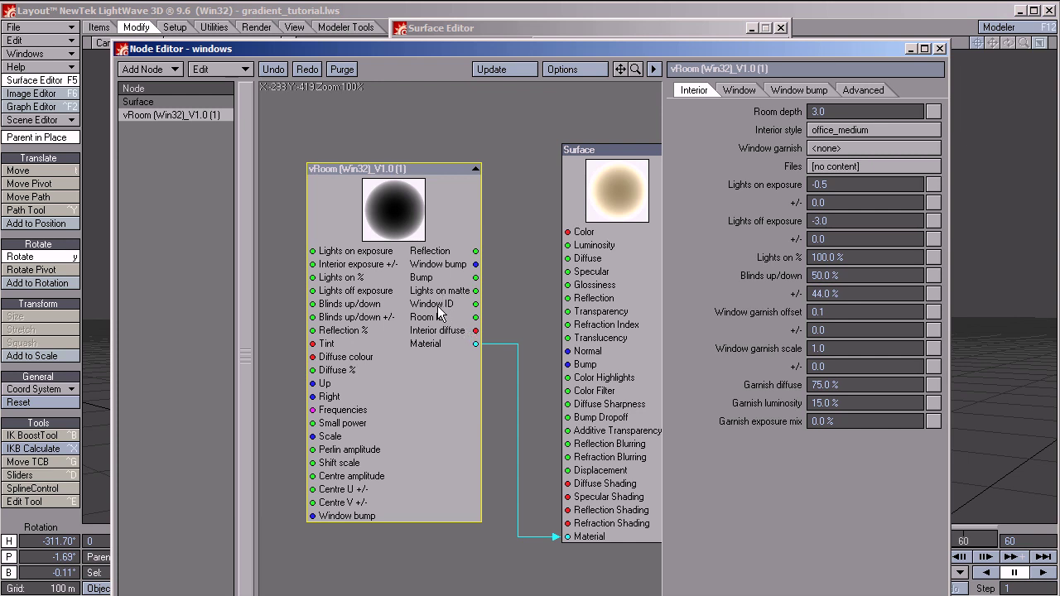
left_click_drag(437, 307, 329, 285)
right_click(426, 201)
mouse_move(474, 325)
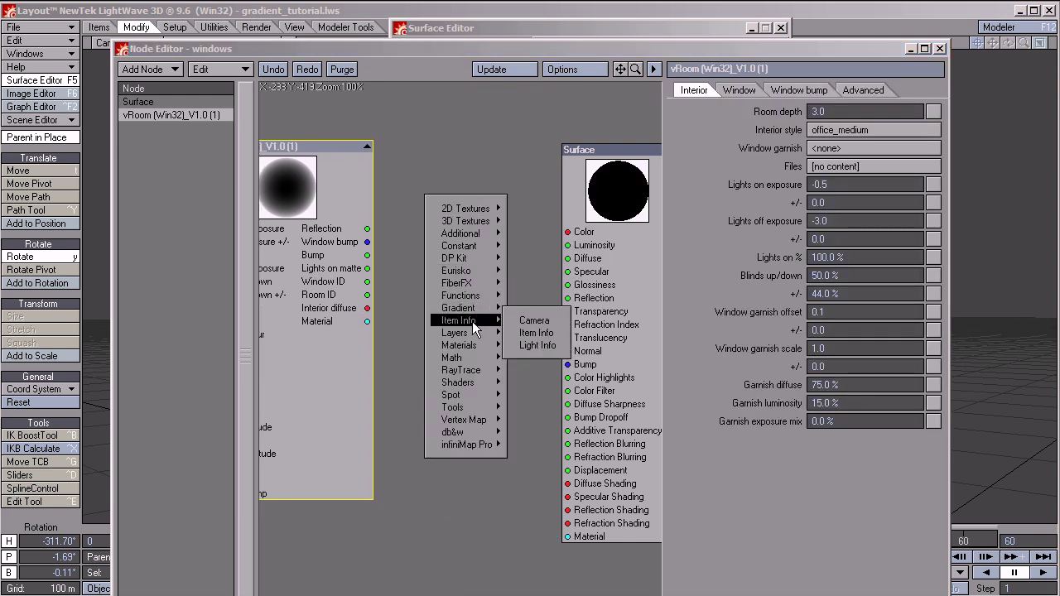
left_click(528, 333)
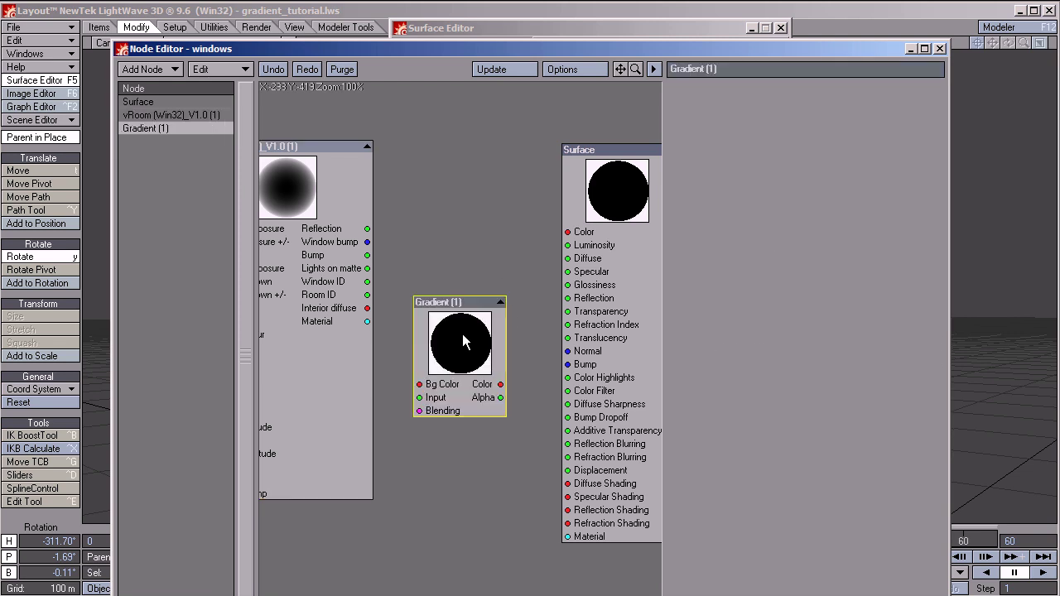
left_click_drag(462, 334, 461, 288)
- Base the Gradient on Y Coordinate with an End value of 300
double_click(460, 289)
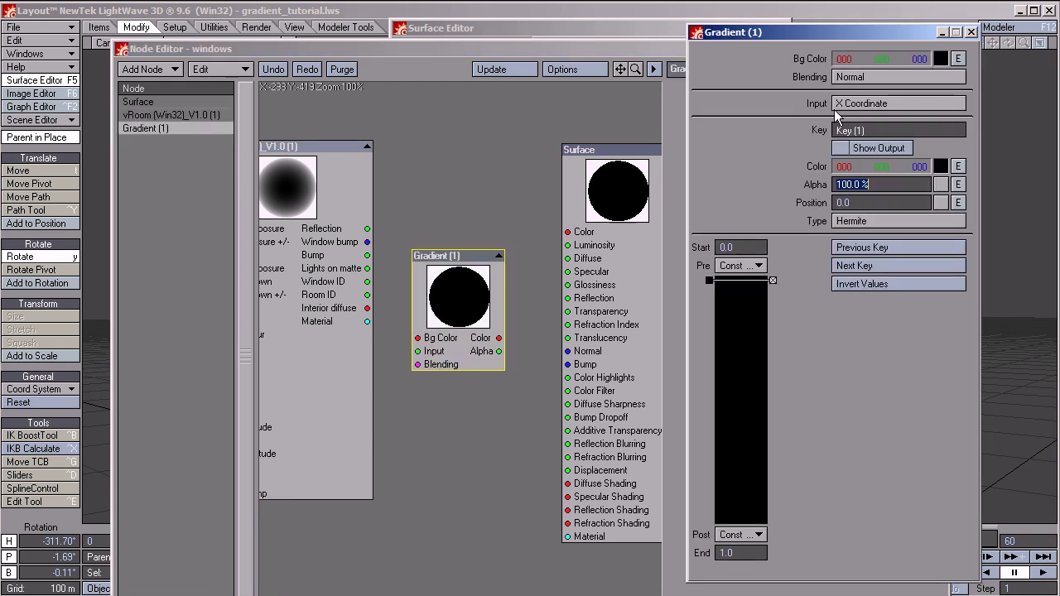
left_click(870, 108)
left_click(870, 121)
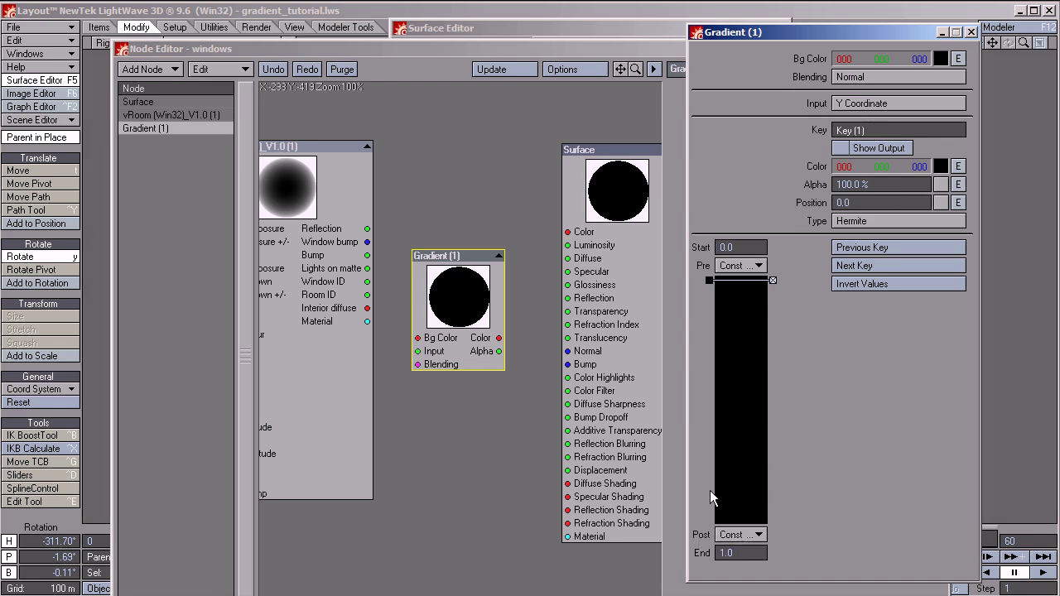
left_click(742, 553)
type("300")
key("Return")
- Add a second gradient key near the end with 0% alpha
left_click(729, 510)
left_click(885, 186)
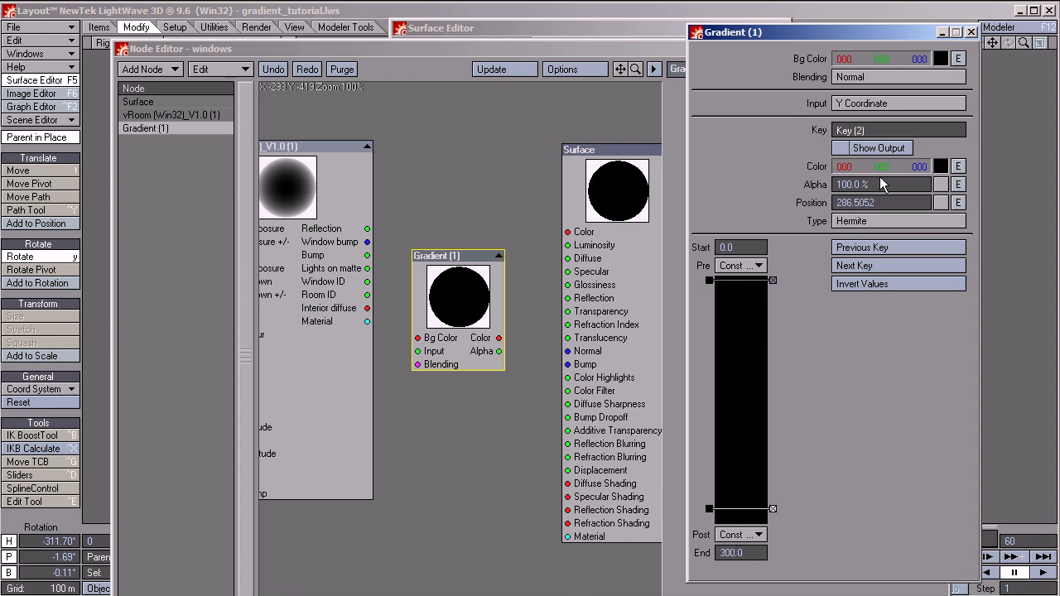
key("BackSpace")
key("BackSpace")
key("BackSpace")
key("BackSpace")
key("BackSpace")
key("BackSpace")
key("BackSpace")
type("0")
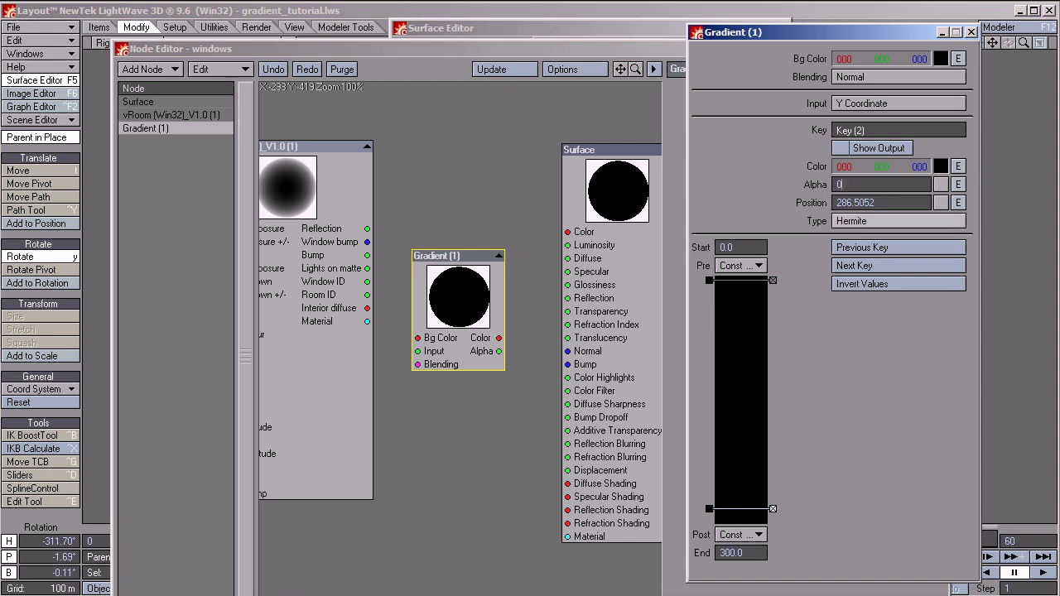
key("Tab")
- Set the first key's interpolation to Step and nudge the second key up
left_click(742, 283)
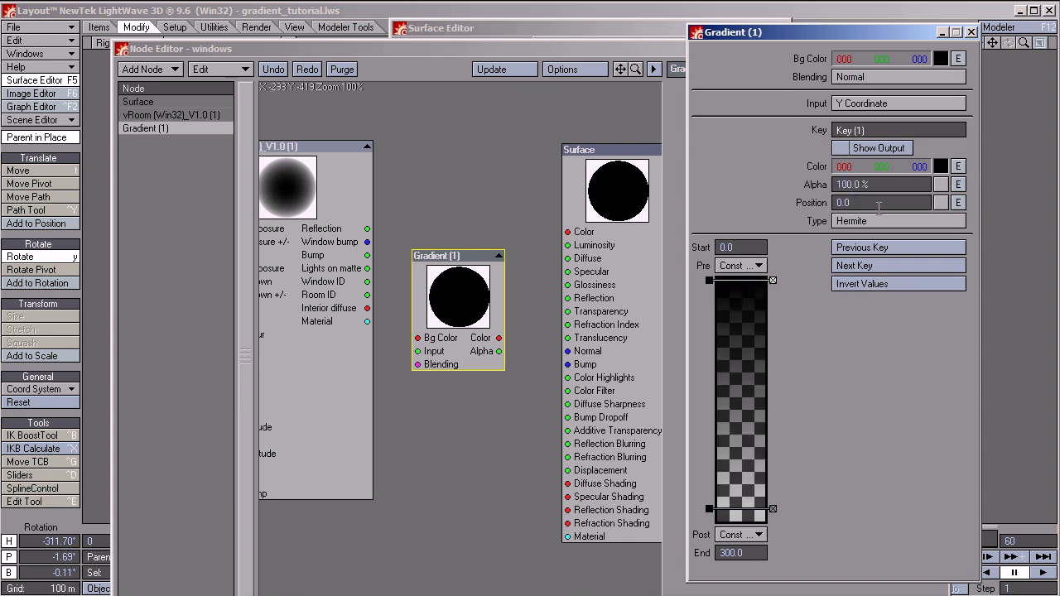
left_click(902, 223)
left_click(900, 259)
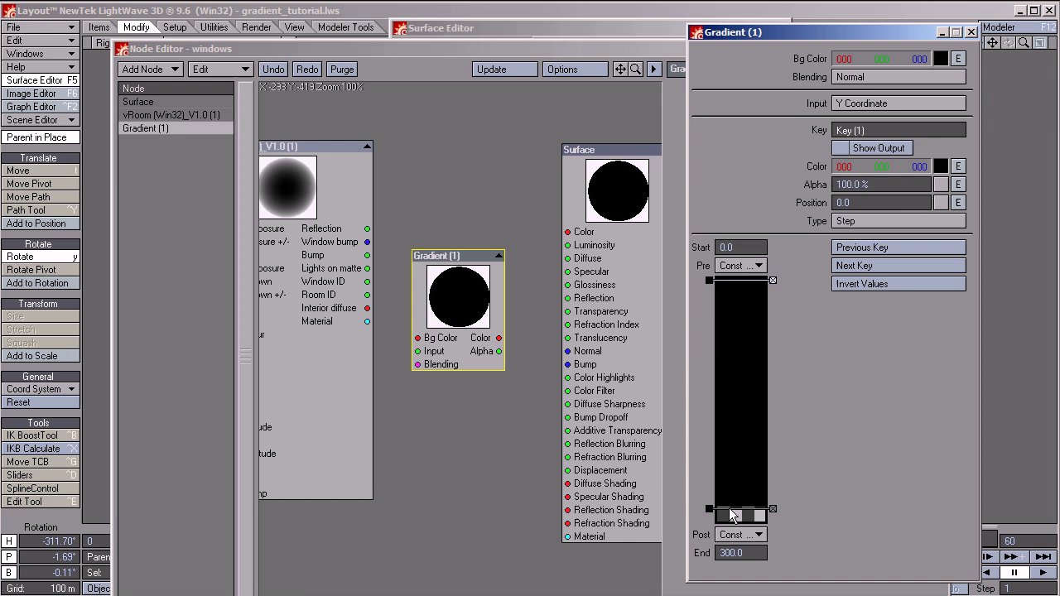
mouse_move(730, 511)
left_mouse_down()
mouse_move(727, 377)
mouse_move(727, 511)
left_mouse_up()
left_click(458, 362)
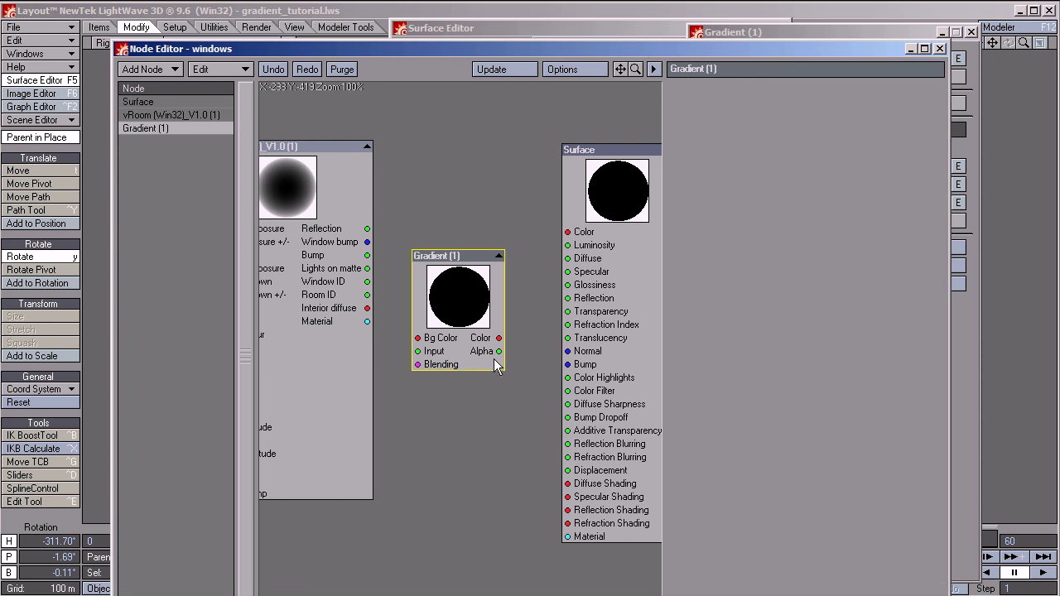
- Feed the Gradient Alpha into Diffuse Shading and close the surface editors
left_click_drag(503, 356, 569, 484)
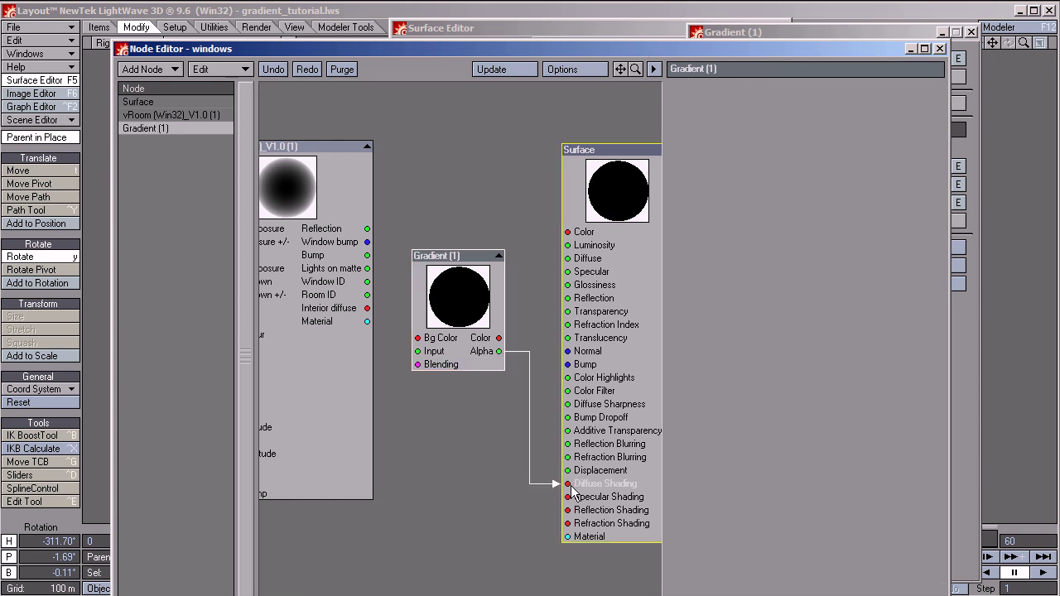
left_click(910, 49)
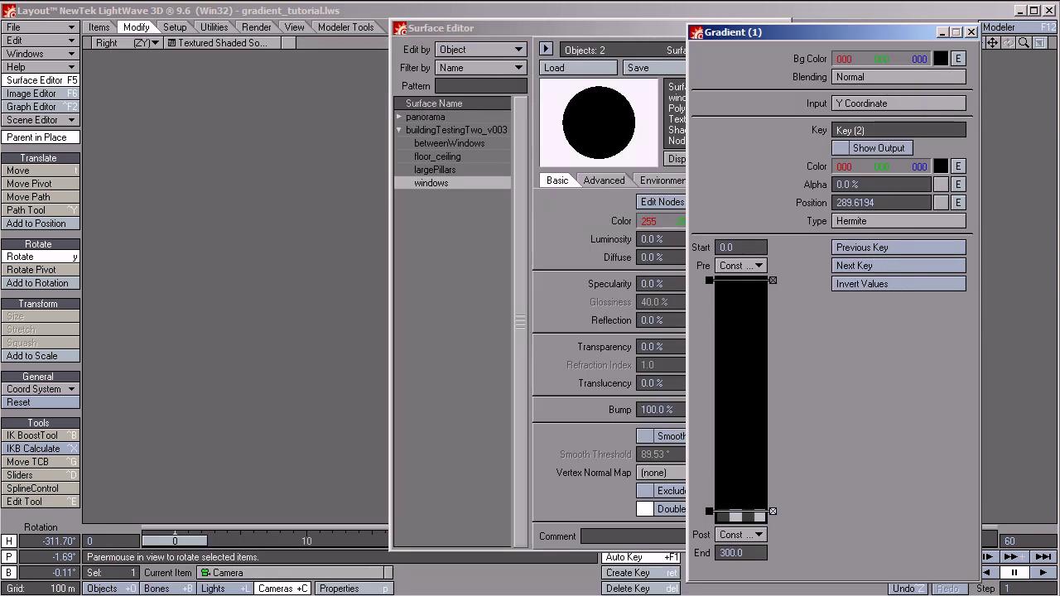
left_click(572, 30)
left_click(781, 28)
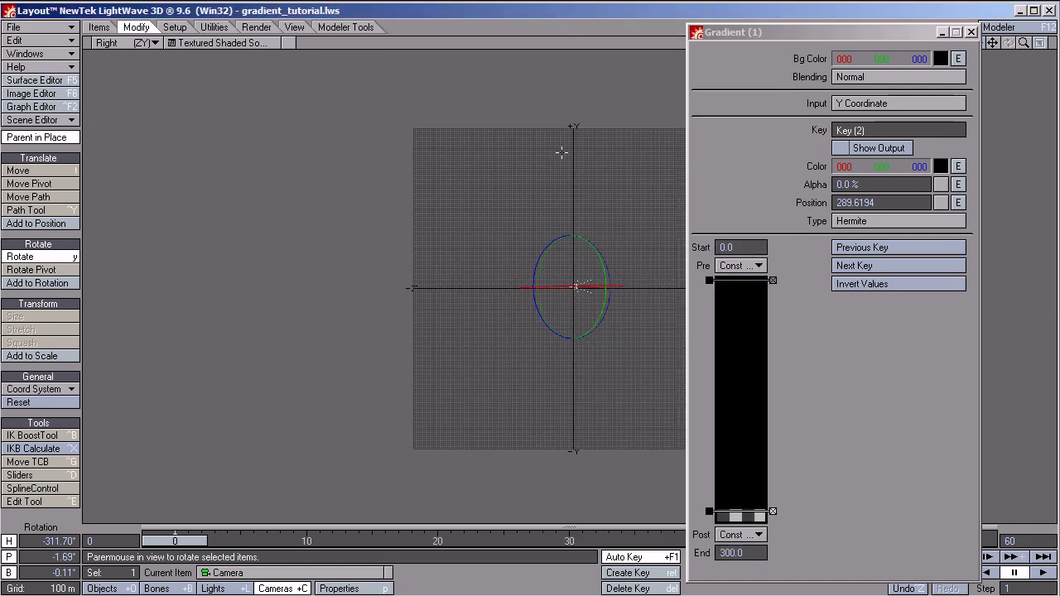
- Render from the camera view, move the 0% key to 146.3668, and re-render
key("6")
key("F9")
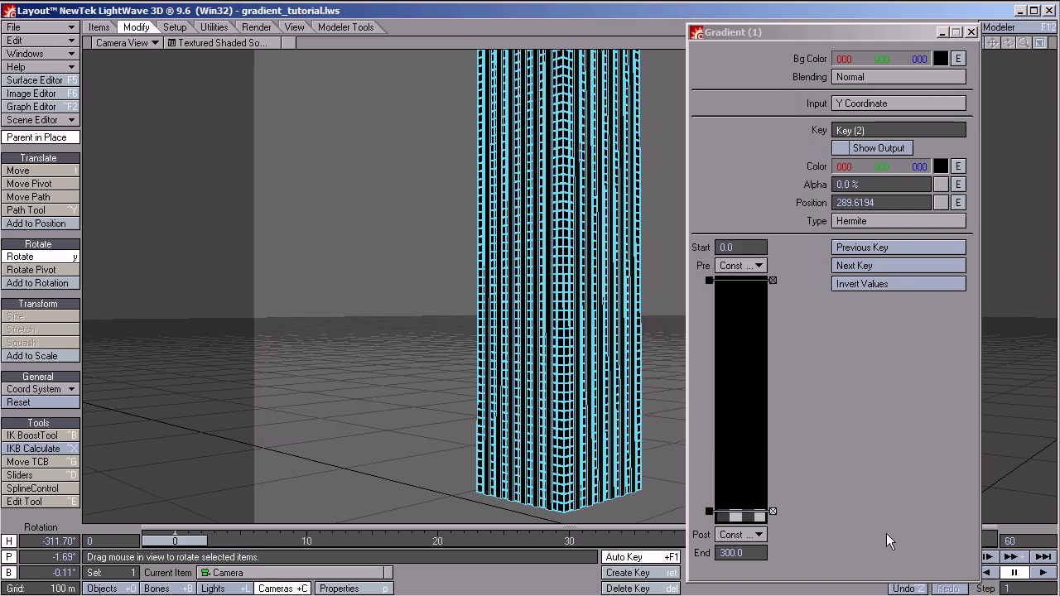
left_click_drag(751, 513, 746, 396)
key("F9")
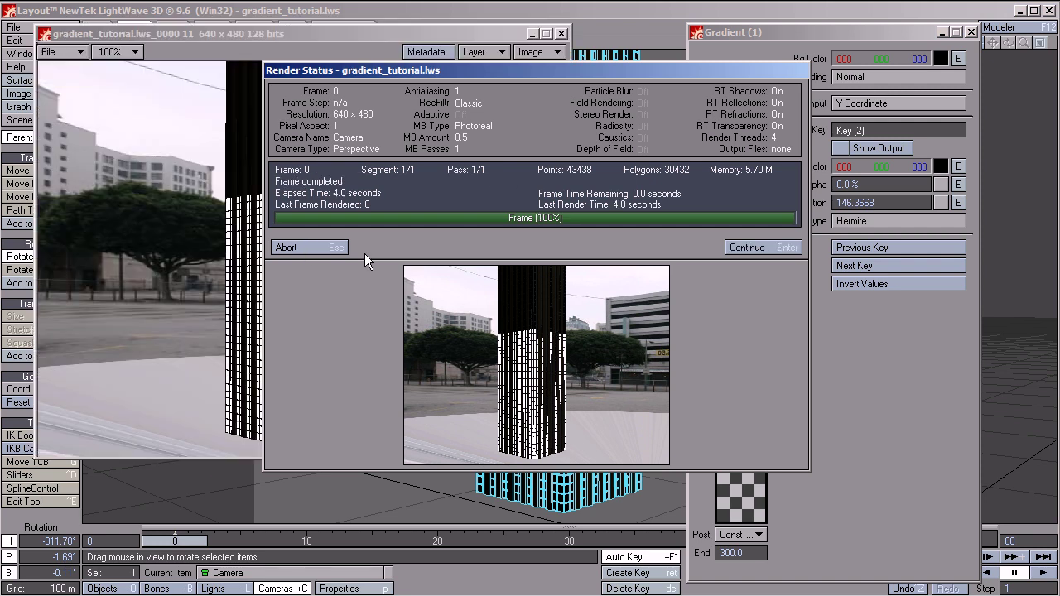
- Move the 0% alpha key down to 219.0311, re-render, then close the render windows
left_click(750, 248)
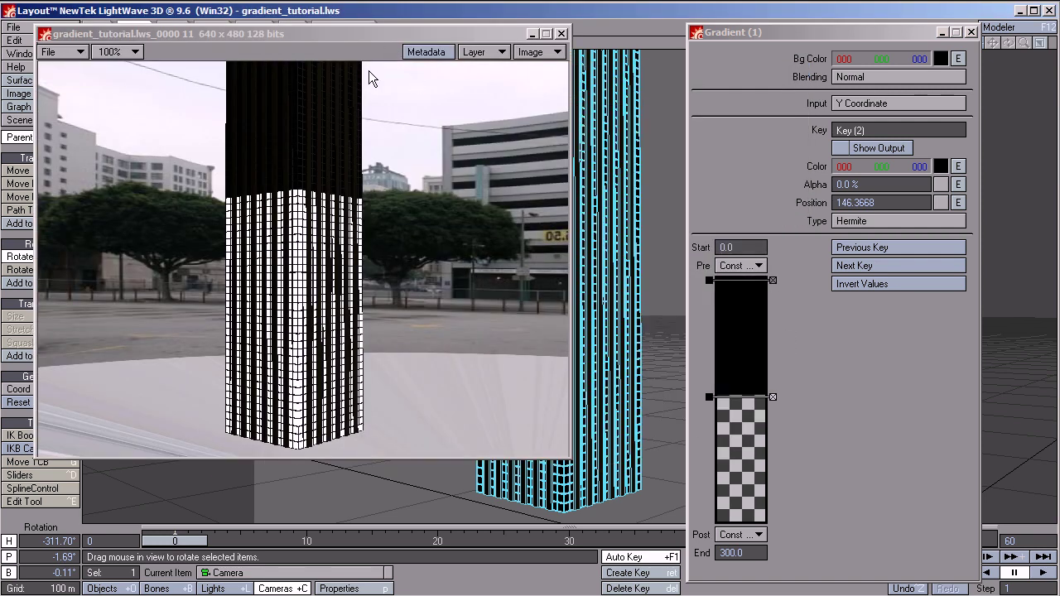
left_click_drag(738, 396, 739, 452)
key("F9")
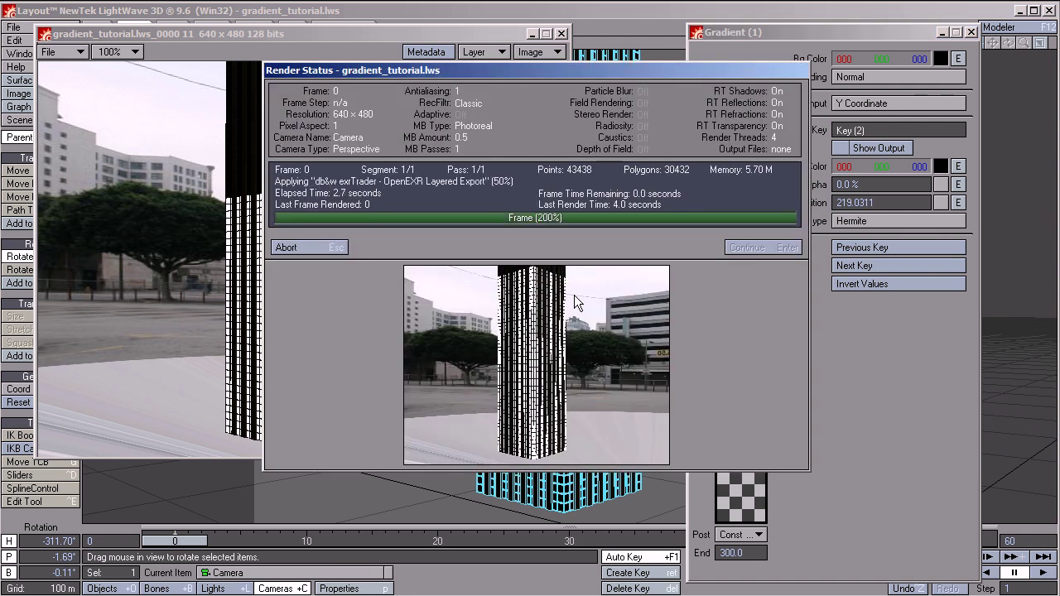
left_click(756, 246)
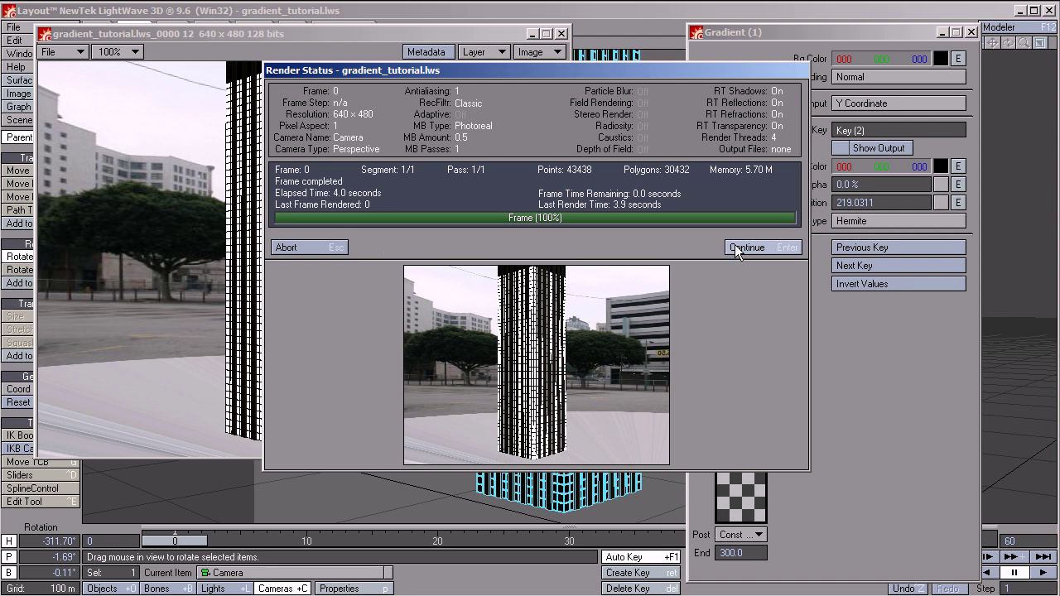
left_click_drag(373, 36, 340, 51)
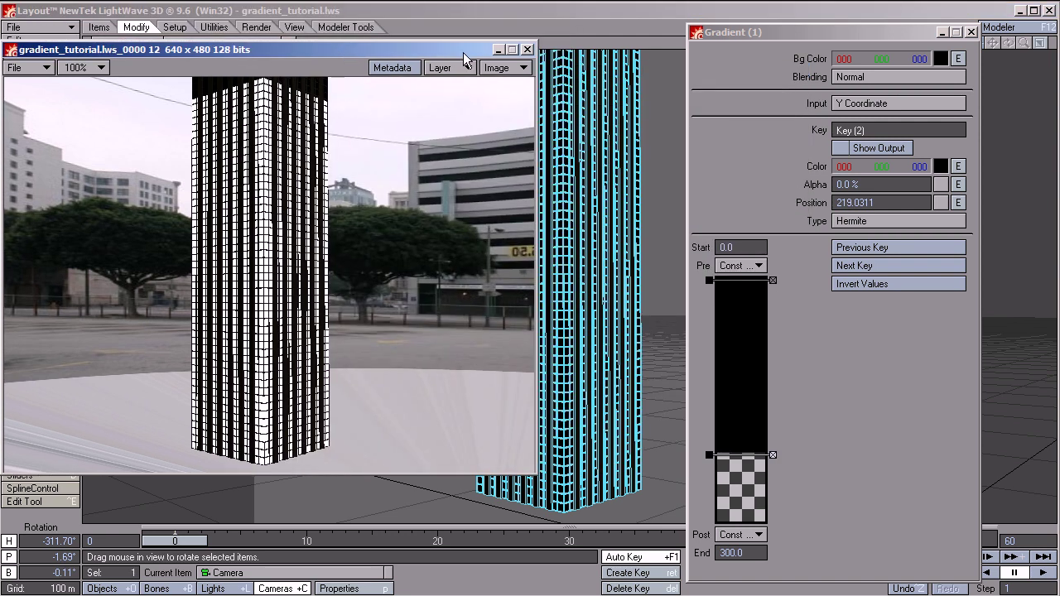
left_click(528, 50)
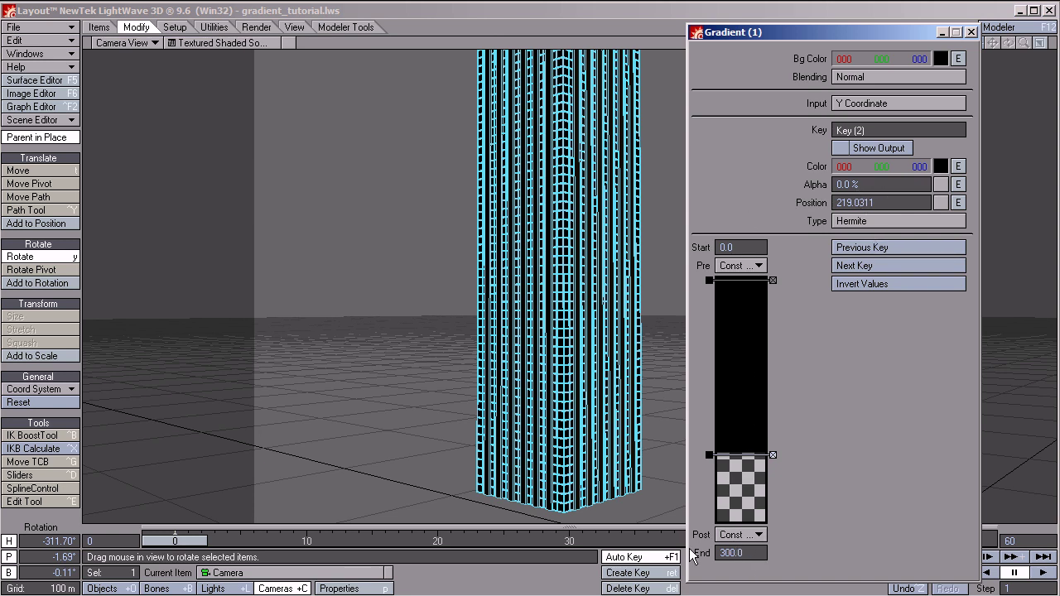
- Set the Gradient's End value to 220
left_click(750, 553)
type("220")
key("Return")
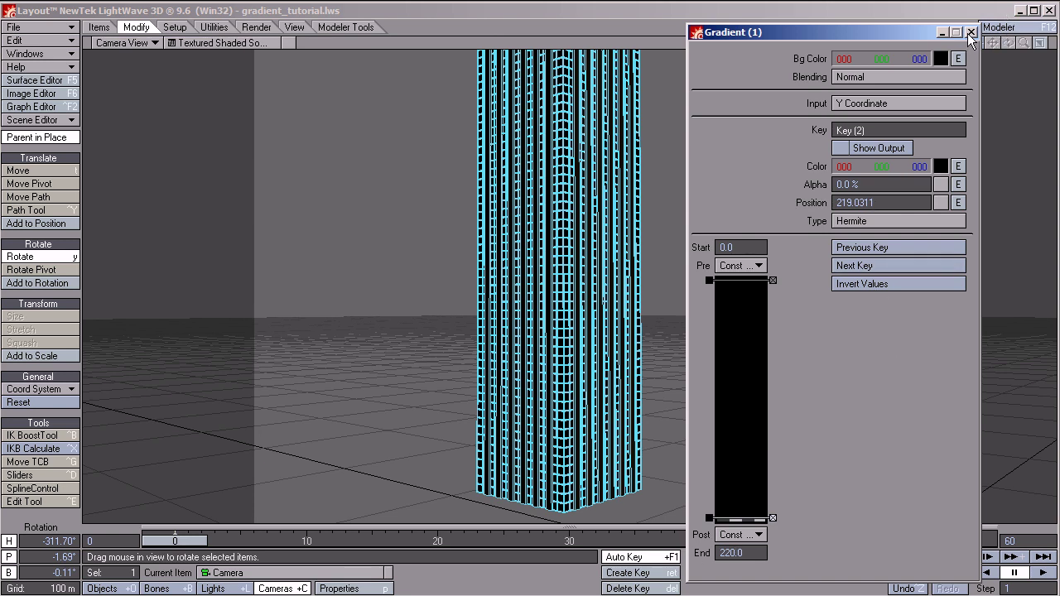
- Reopen the windows surface's node graph and shift the vRoom node right
left_click(309, 18)
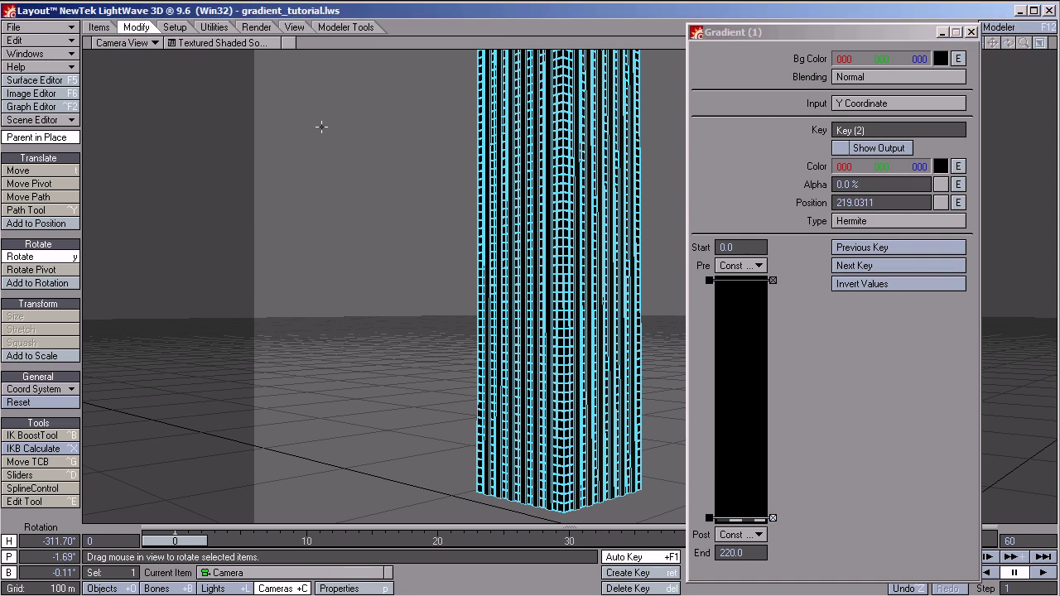
key("F5")
left_click(707, 202)
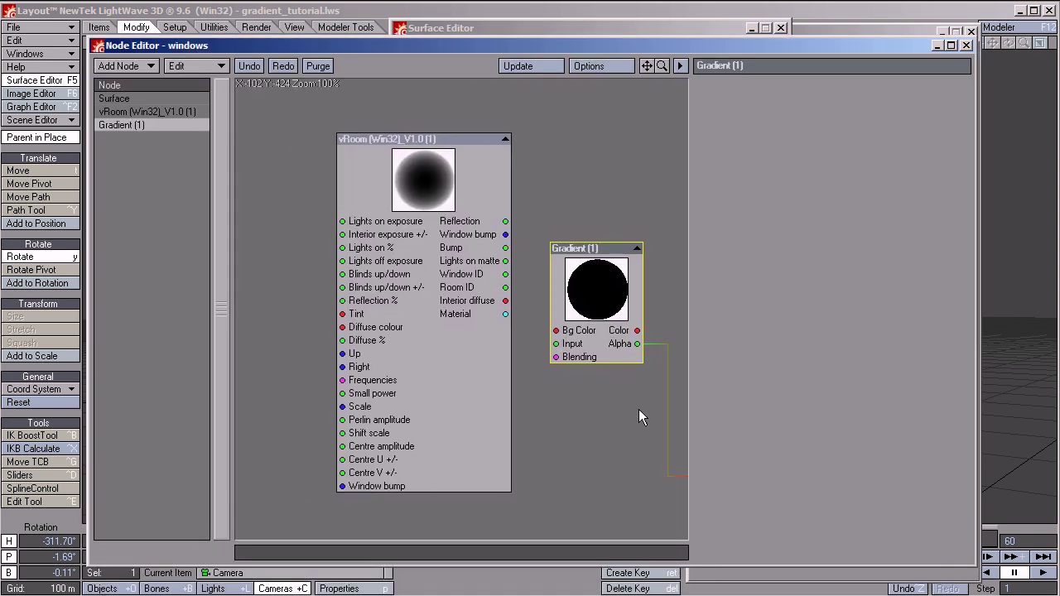
left_click_drag(391, 346, 428, 352)
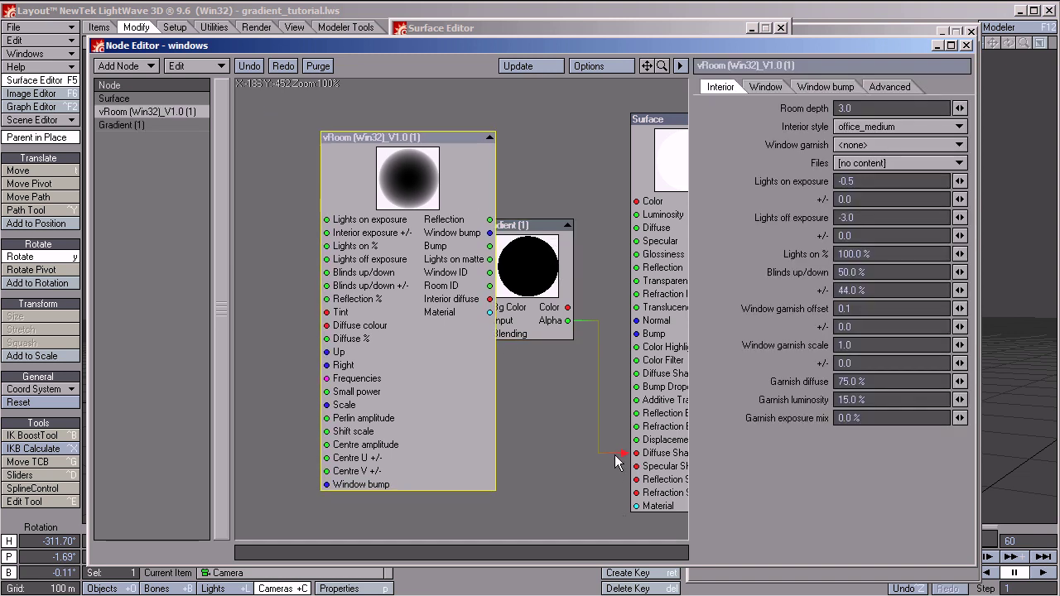
- Place the Gradient node left of vRoom and wire its Alpha into vRoom's Lights on %
left_click(534, 285)
left_click_drag(534, 285, 270, 255)
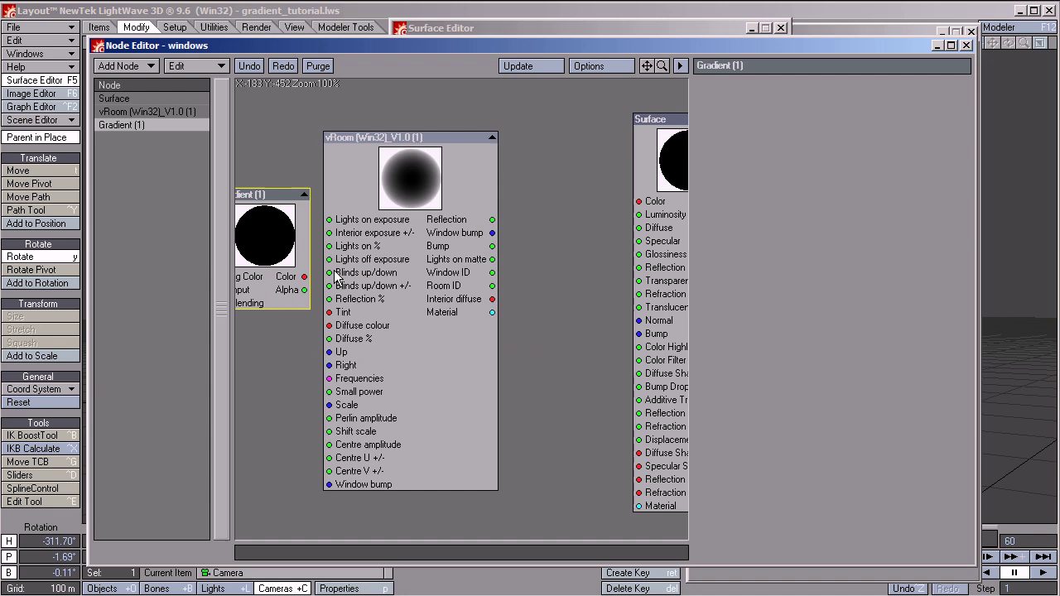
left_click_drag(402, 305, 559, 480)
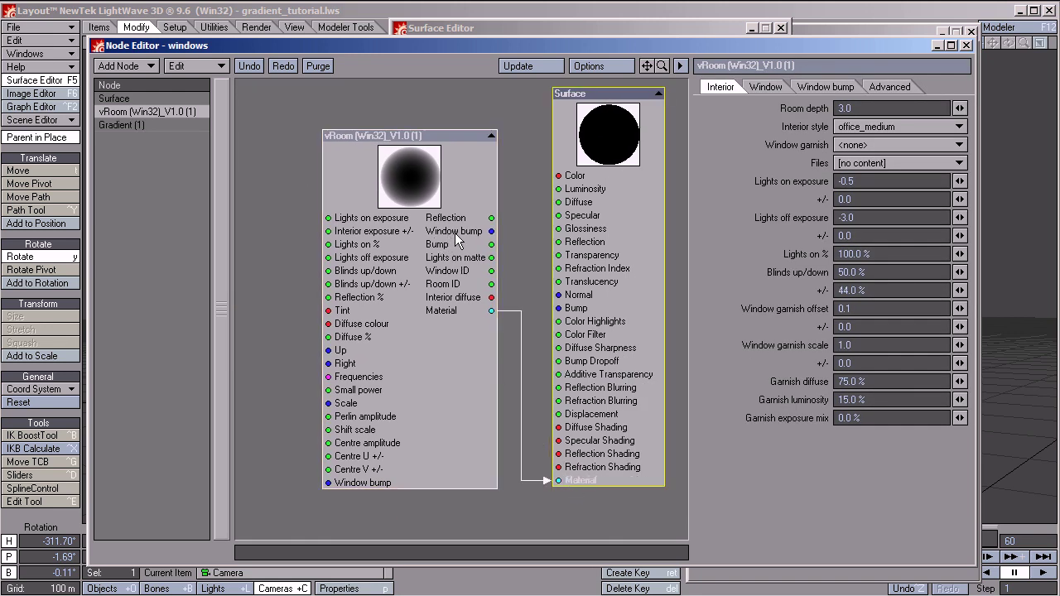
left_click_drag(378, 254, 373, 277)
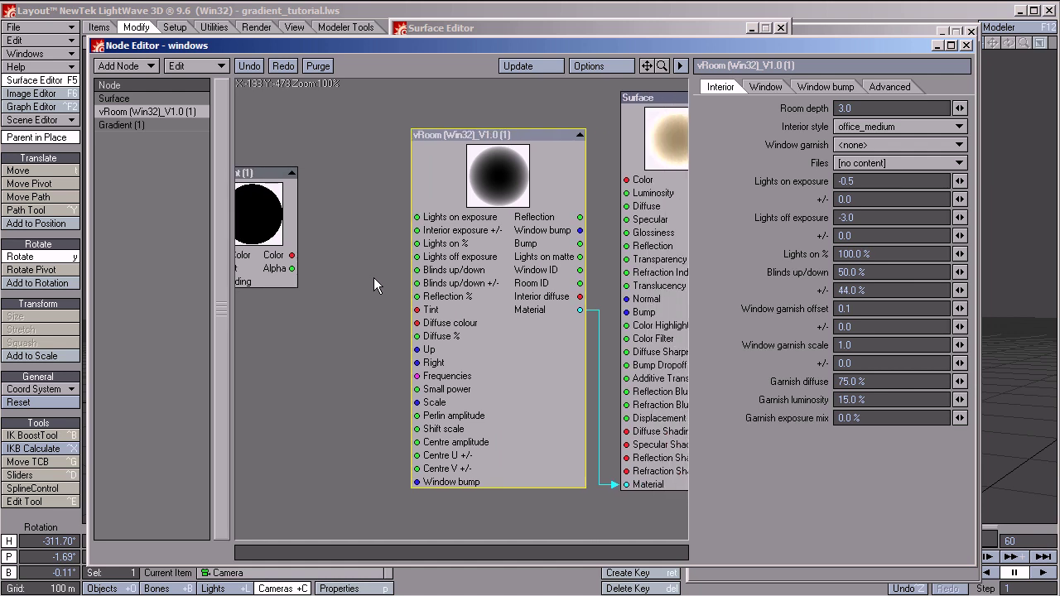
left_click_drag(273, 222, 336, 197)
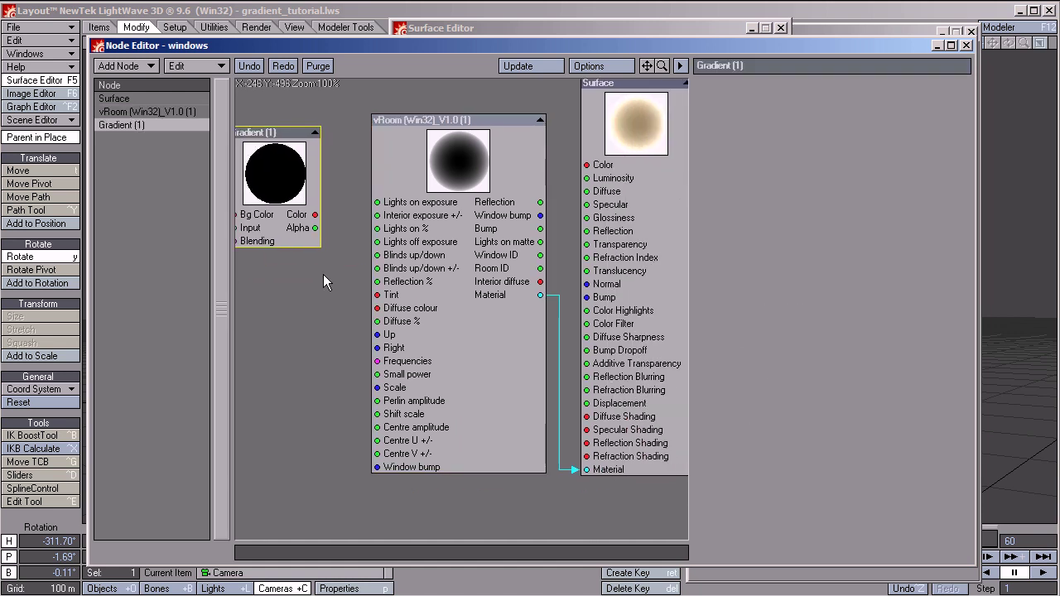
left_click_drag(275, 183, 297, 182)
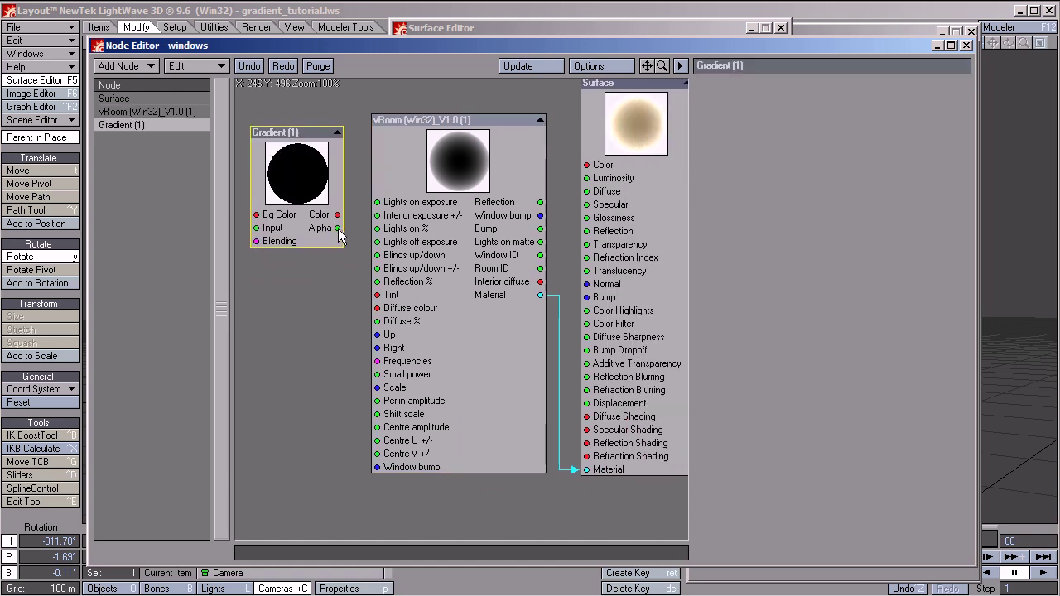
left_click_drag(338, 228, 379, 230)
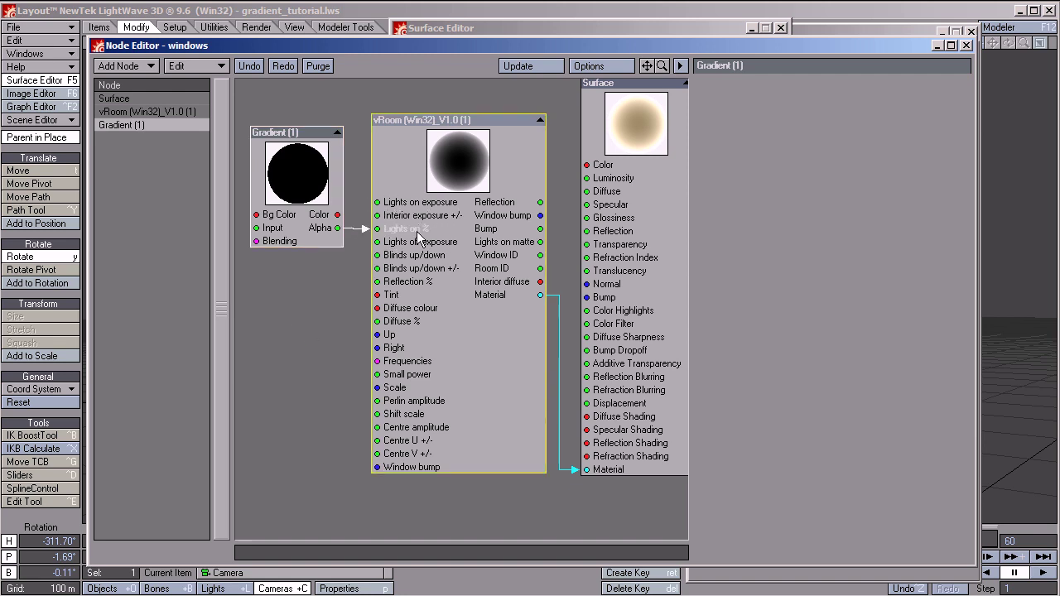
- Nudge the Gradient node up and left, closer to the vRoom node
left_click(282, 190)
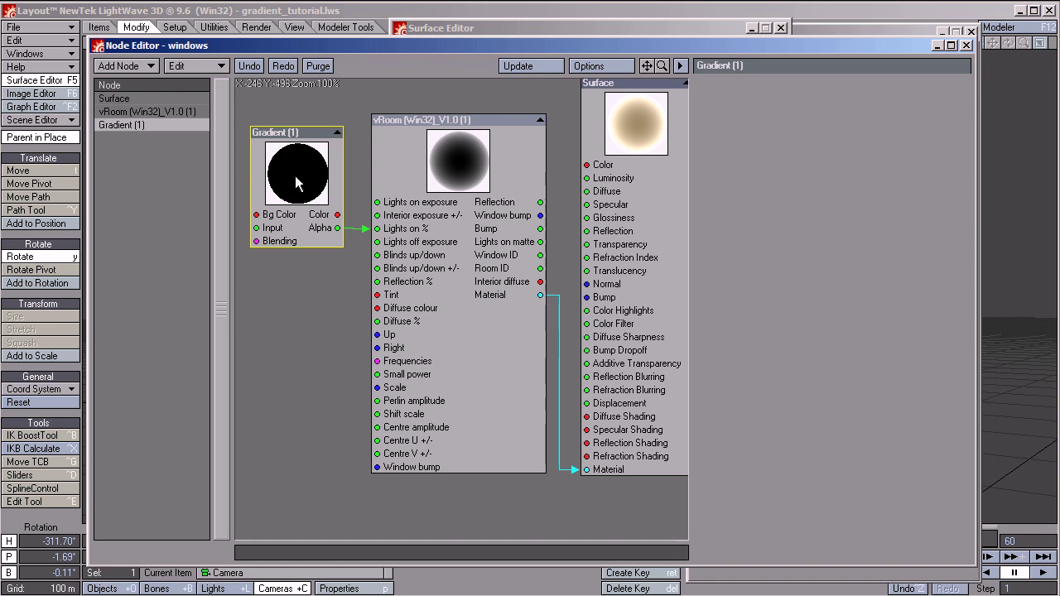
left_click_drag(303, 173, 296, 158)
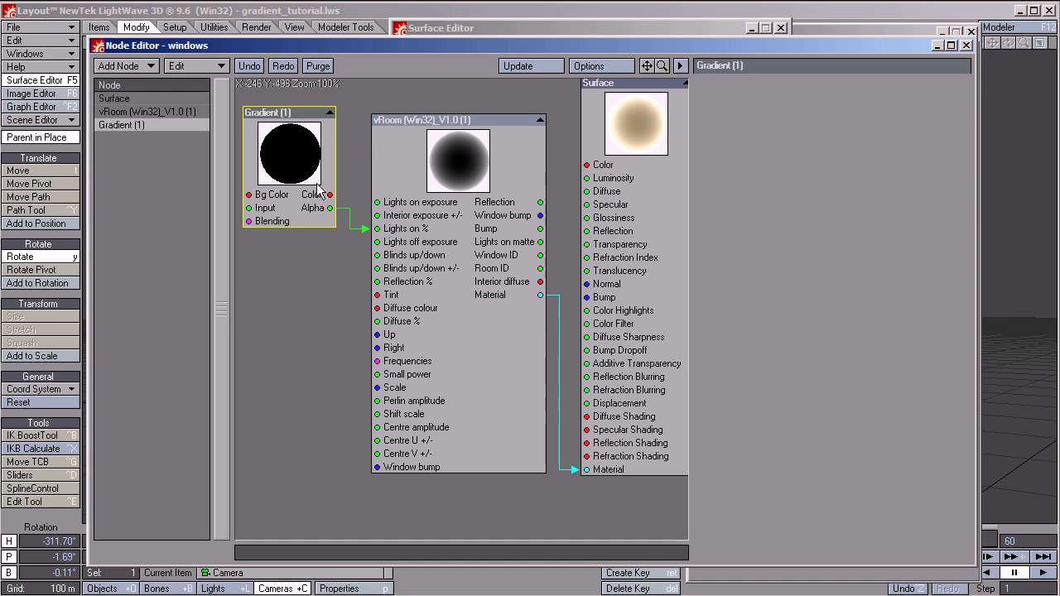
left_click_drag(279, 139, 288, 146)
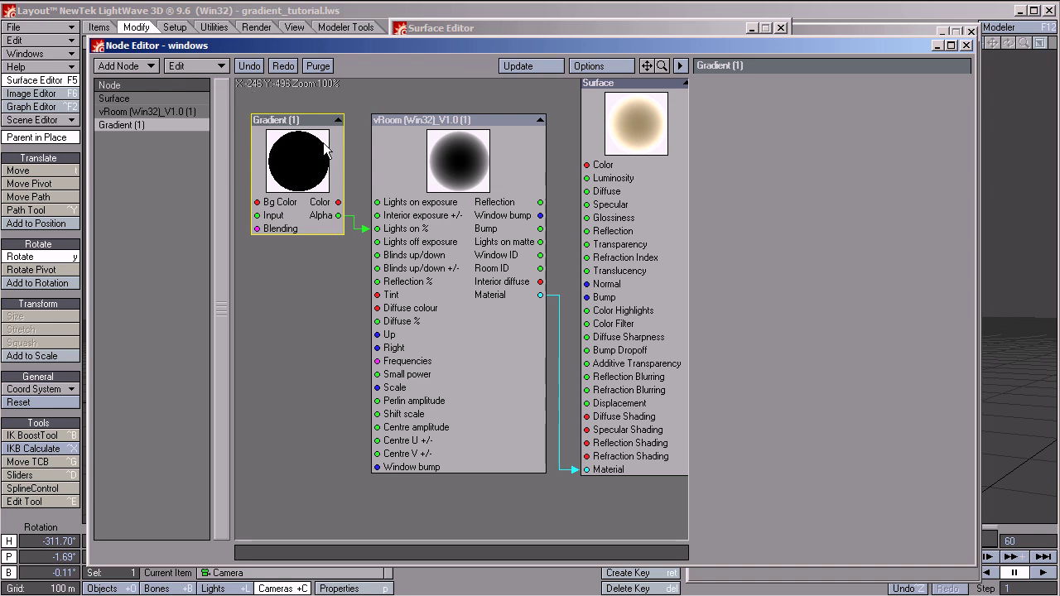
key("F9")
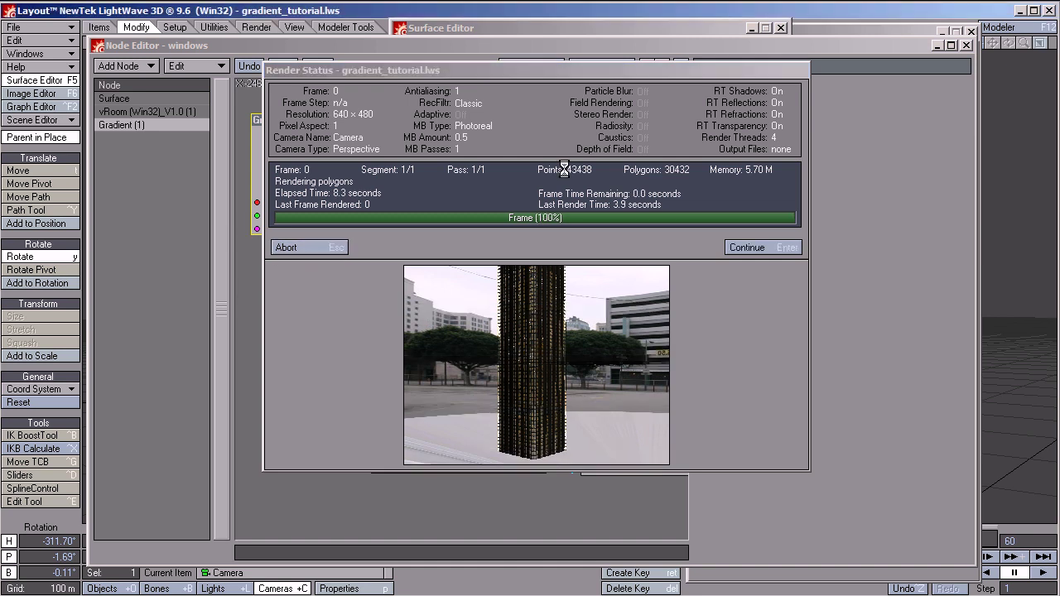
key("Return")
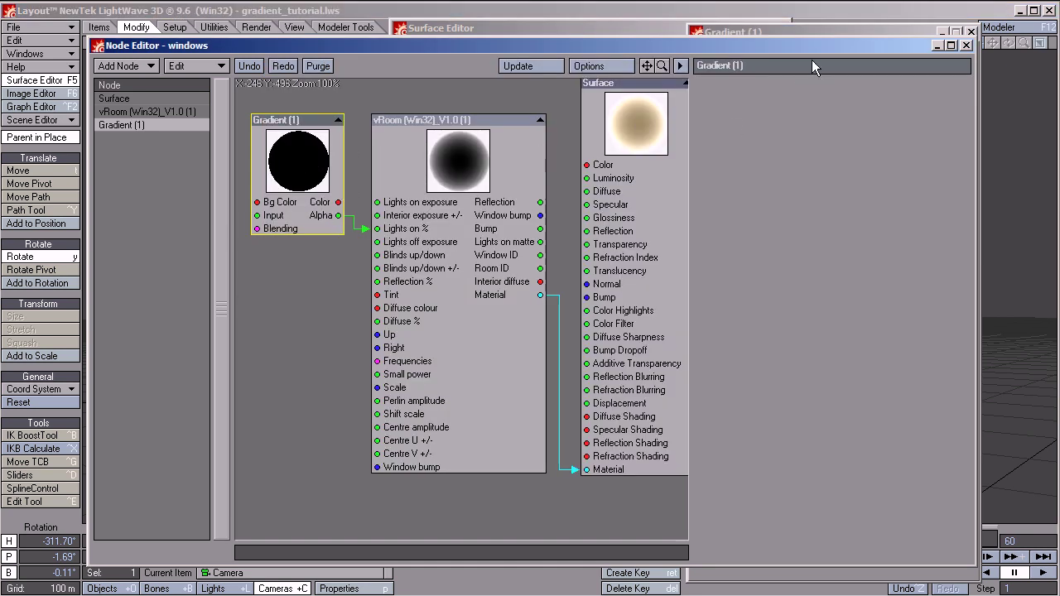
- Bring the Gradient settings forward and keep the first key's interpolation at Hermite
left_click_drag(778, 26, 526, 33)
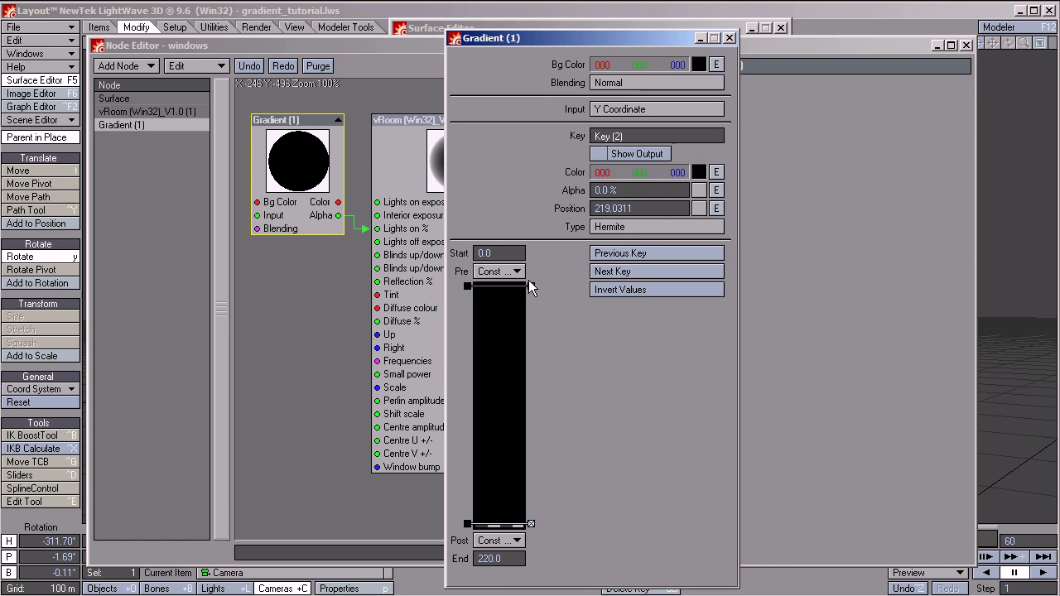
left_click(508, 287)
left_click(623, 227)
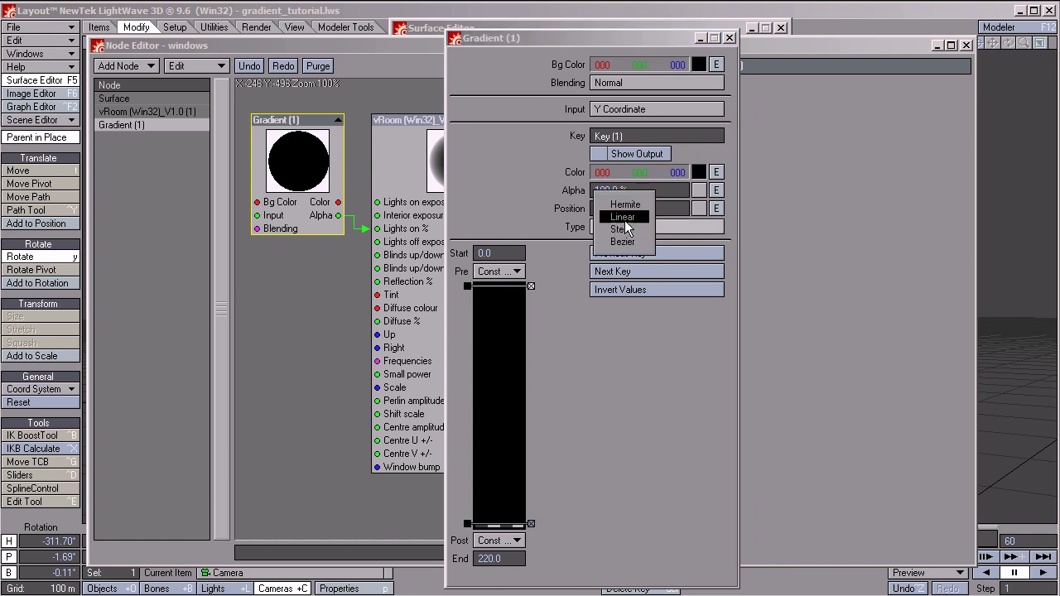
left_click(625, 206)
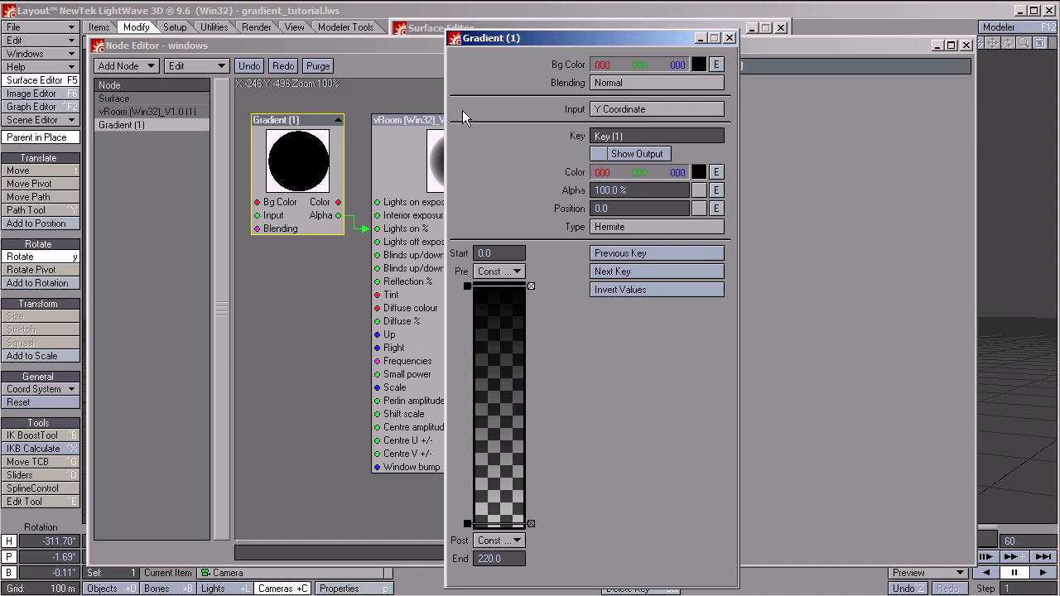
key("F9")
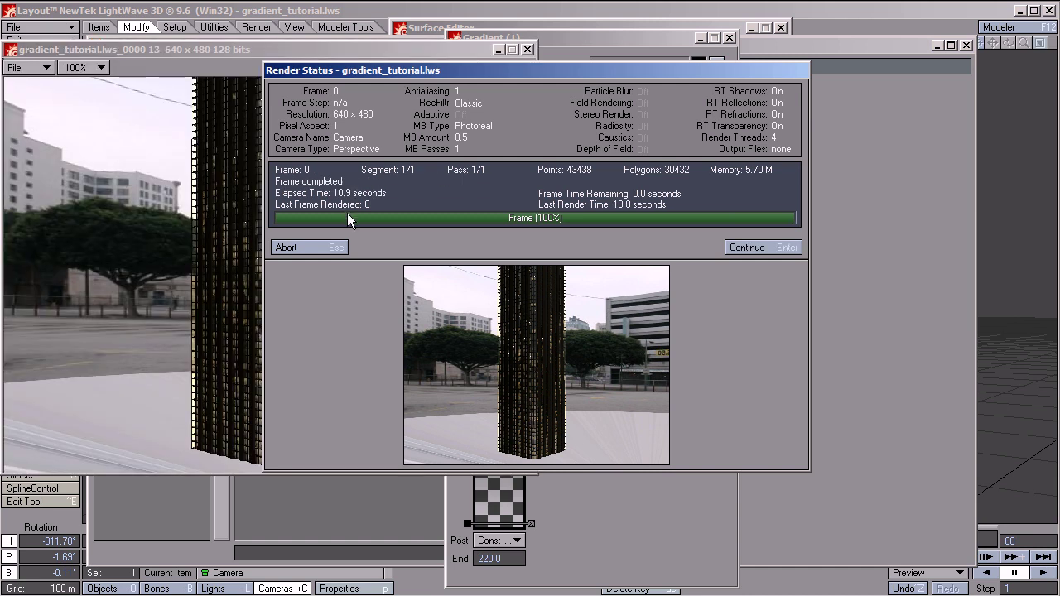
key("Return")
left_click_drag(240, 48, 356, 48)
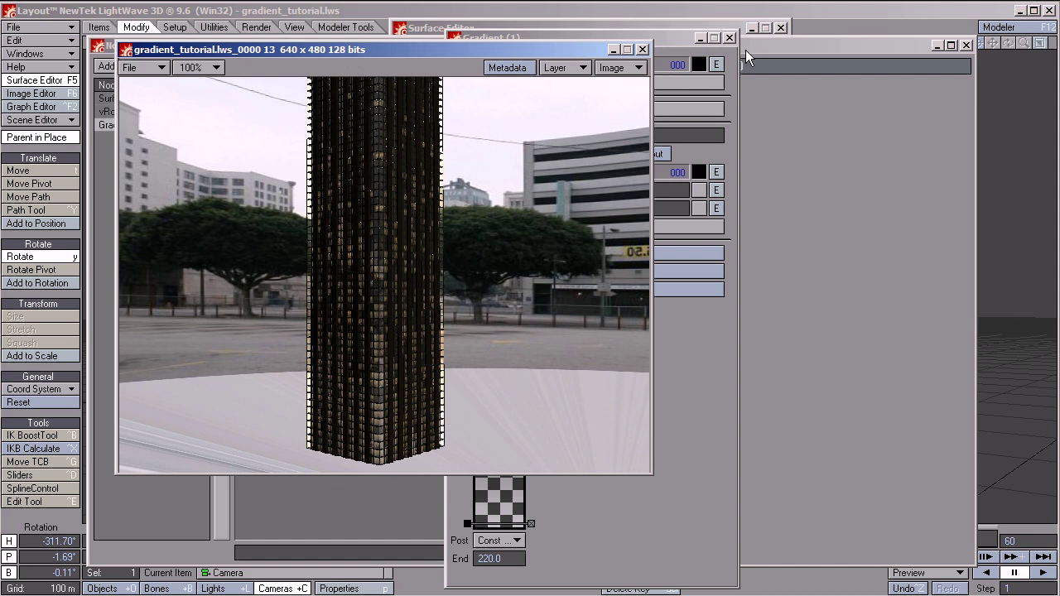
left_click(643, 50)
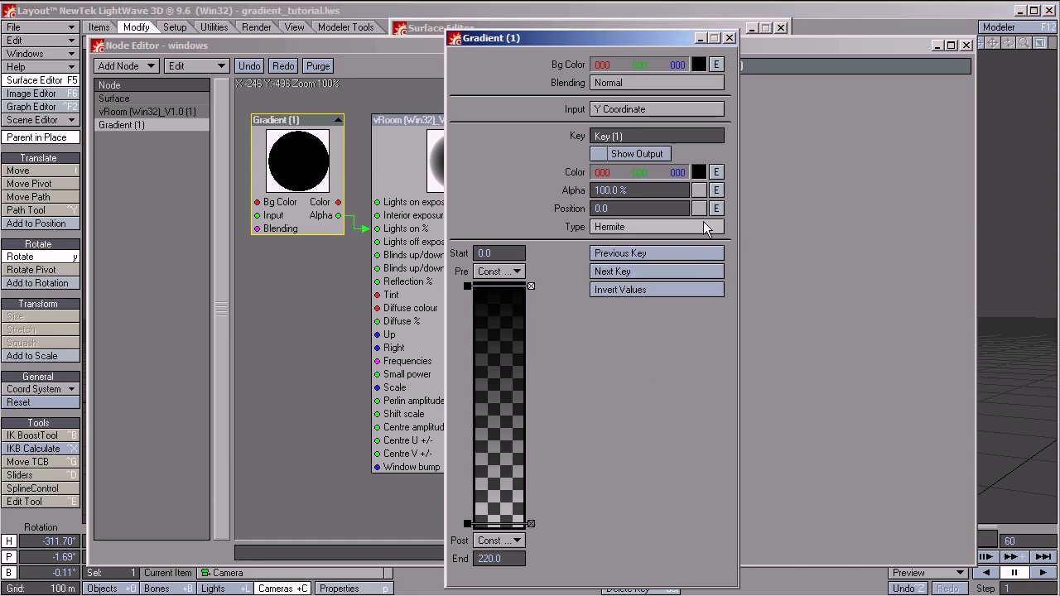
- Set the first gradient key's alpha to 0%
left_click(642, 189)
type("0")
key("Tab")
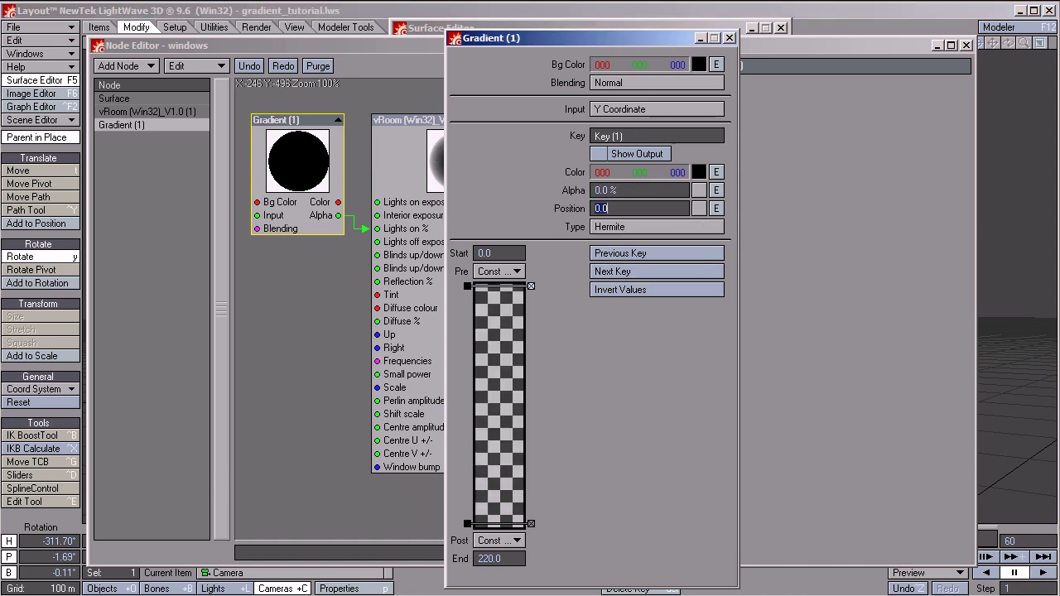
left_click(512, 197)
- Add seven more keys along the gradient and select the key at 157.5779
left_click(508, 319)
left_click(514, 334)
left_click(519, 392)
left_click(504, 415)
left_click(499, 357)
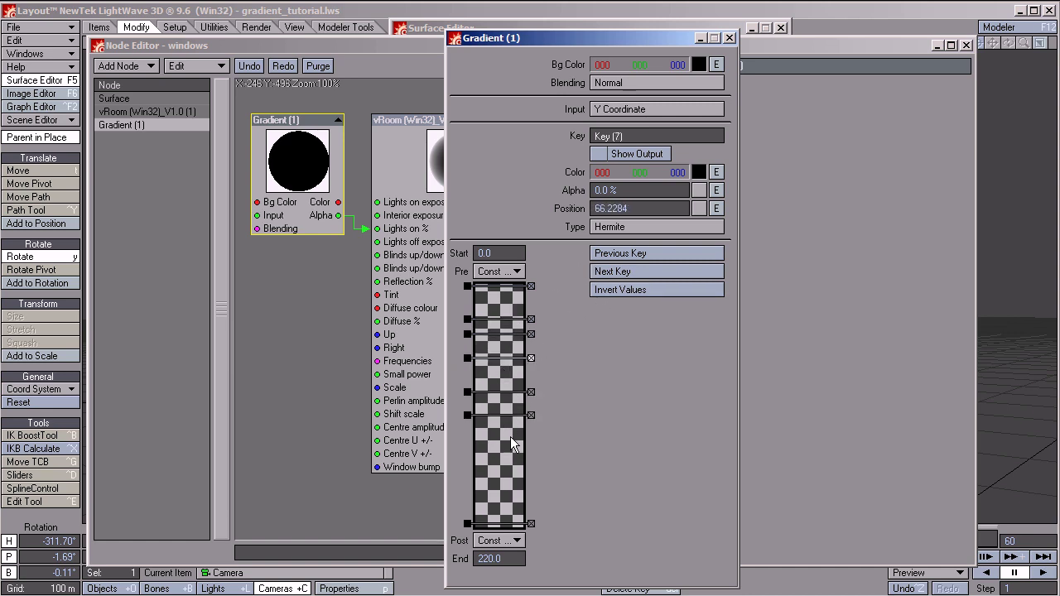
left_click(511, 450)
left_click(512, 474)
left_click(509, 496)
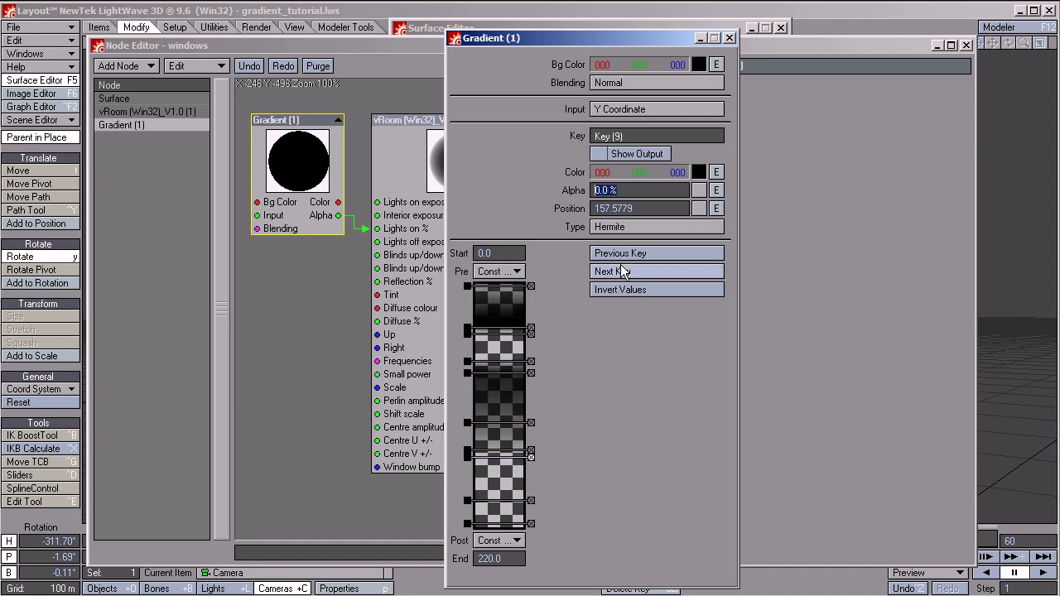
- Set the upper keys' alpha to 30% and 90%
left_click(630, 190)
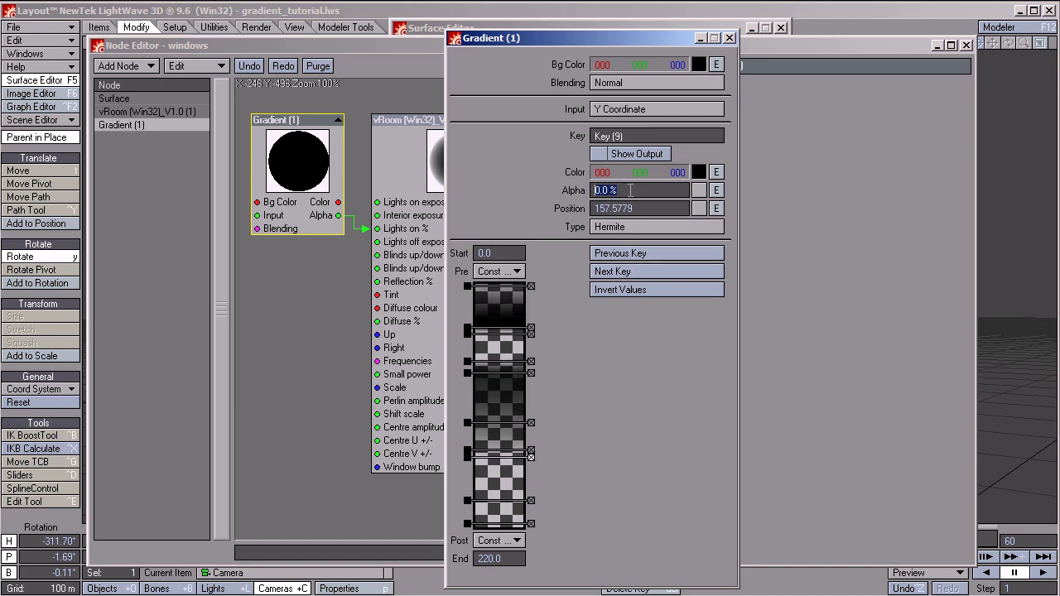
left_click(649, 271)
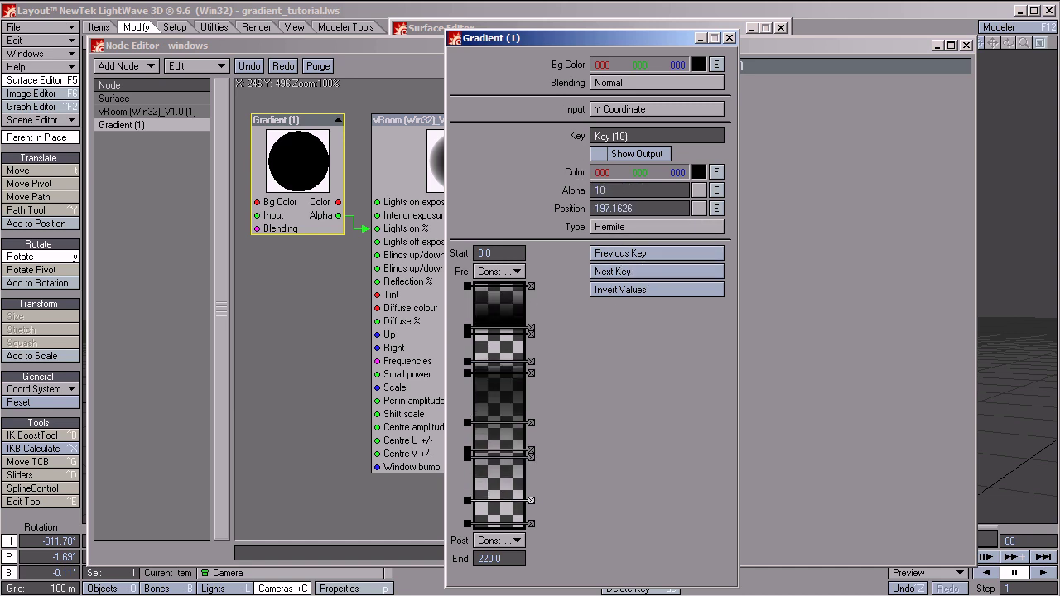
key("Tab")
key("Return")
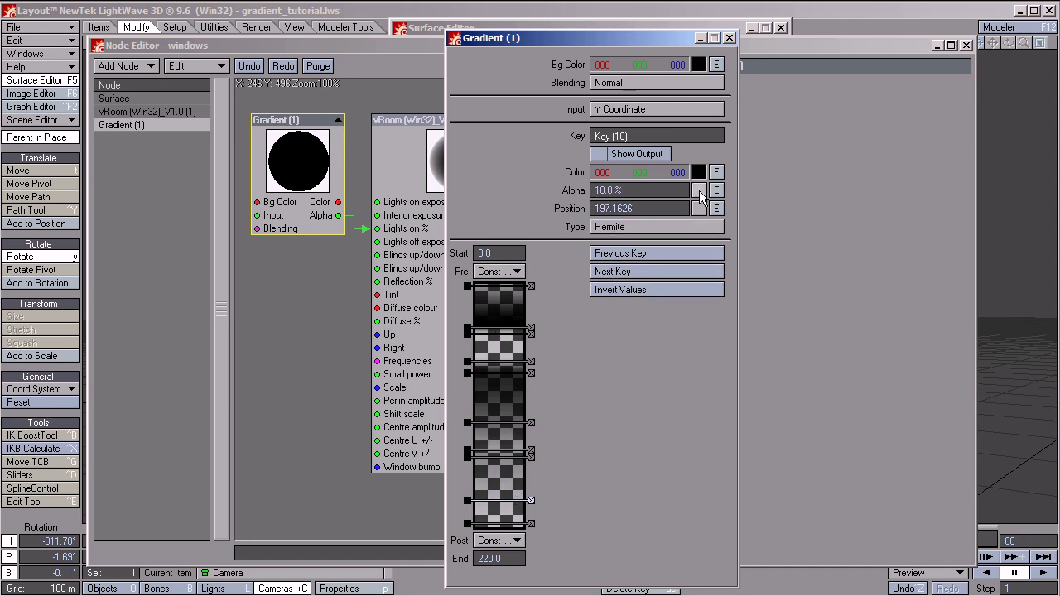
left_click_drag(699, 189, 751, 189)
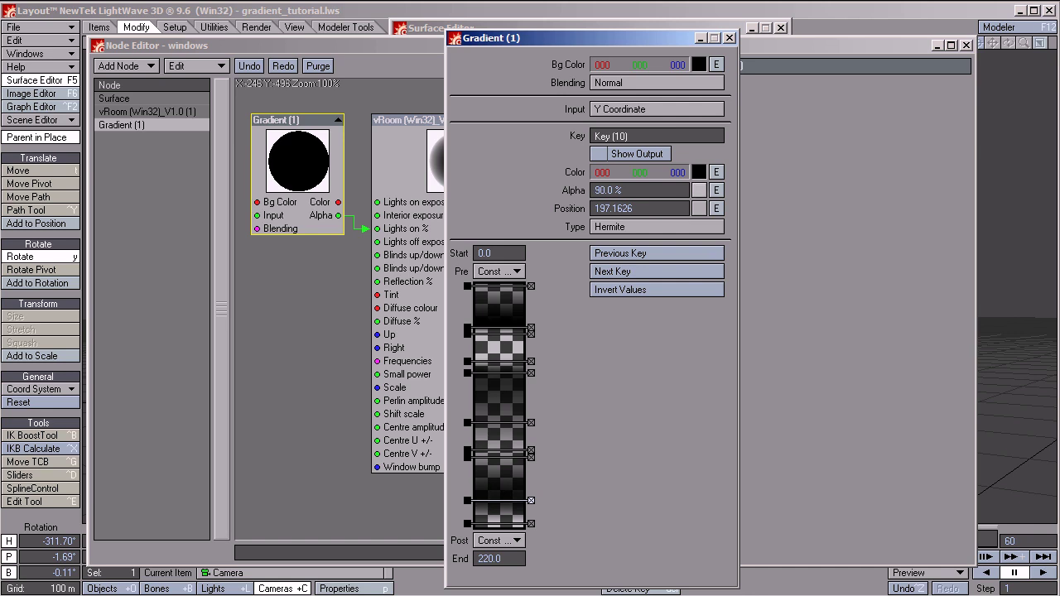
- Render a test frame of the tower with the banded gradient and move the image aside
left_click(729, 38)
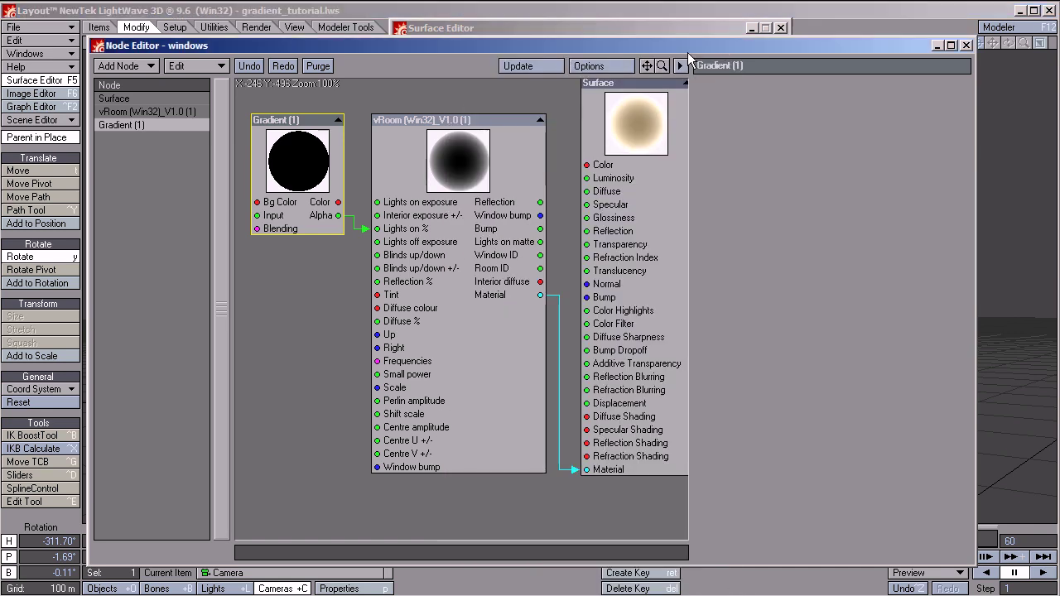
key("F9")
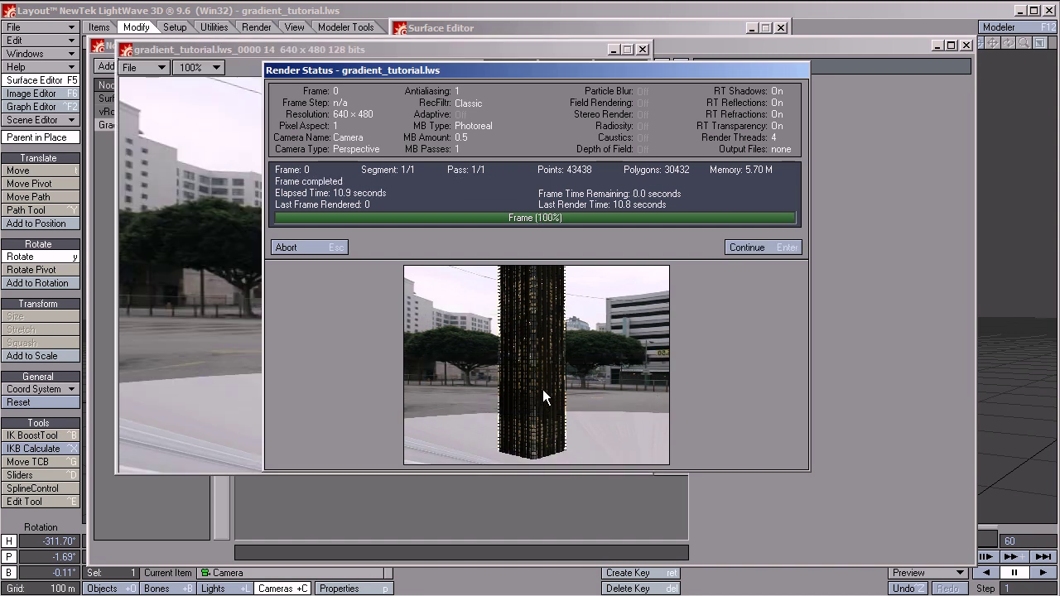
left_click(745, 248)
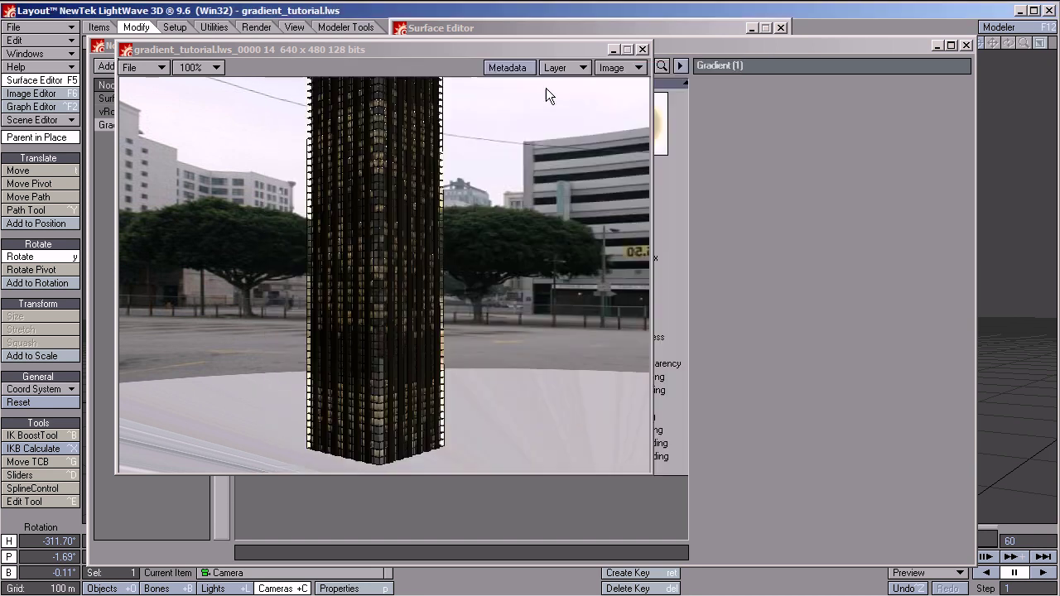
left_click_drag(497, 47, 424, 47)
- Reopen the Y gradient node's settings beside the rendered image
left_click(613, 47)
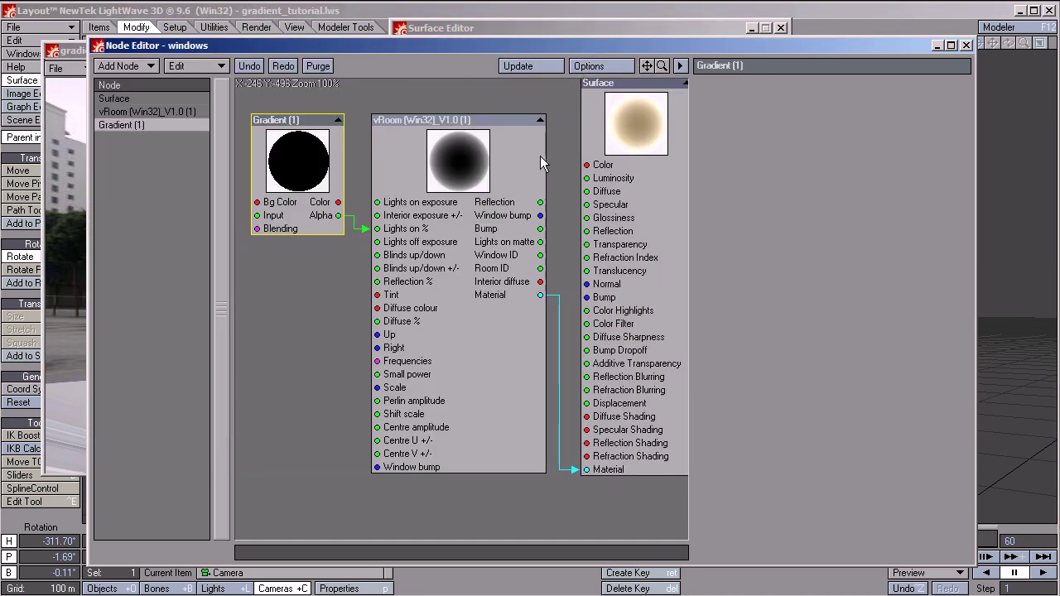
double_click(305, 153)
left_click(139, 45)
left_click(69, 52)
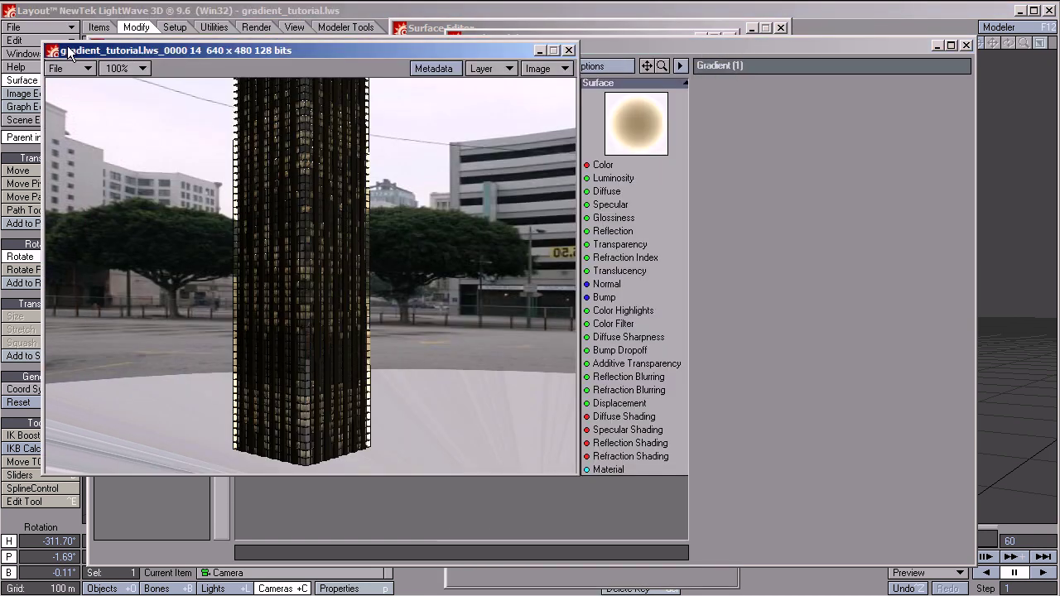
left_click_drag(615, 45, 663, 595)
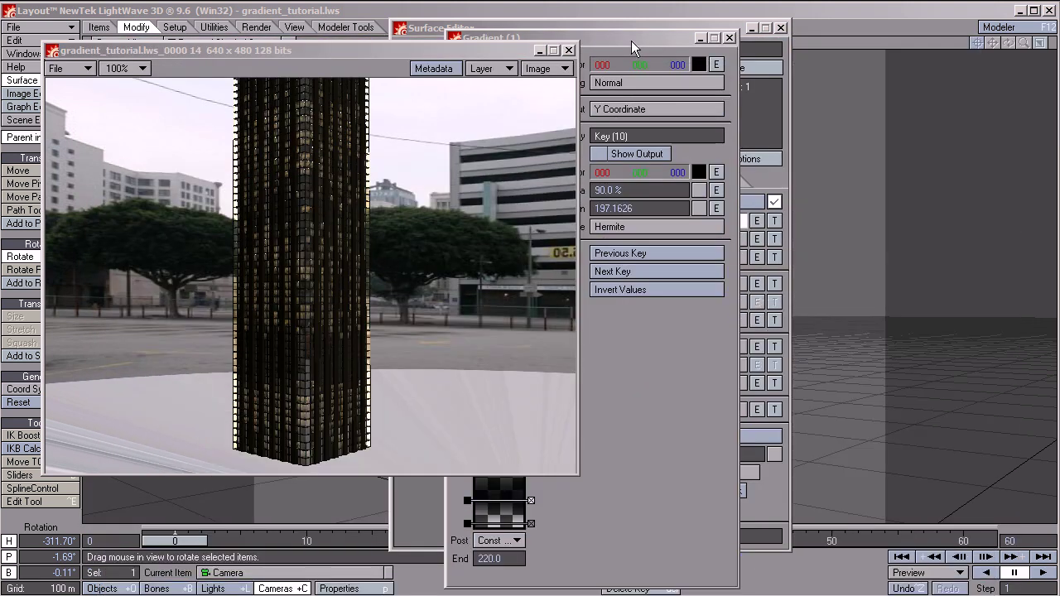
- Reposition the opaque key and give the key at 28.1661 100% alpha
left_click_drag(638, 39, 823, 1)
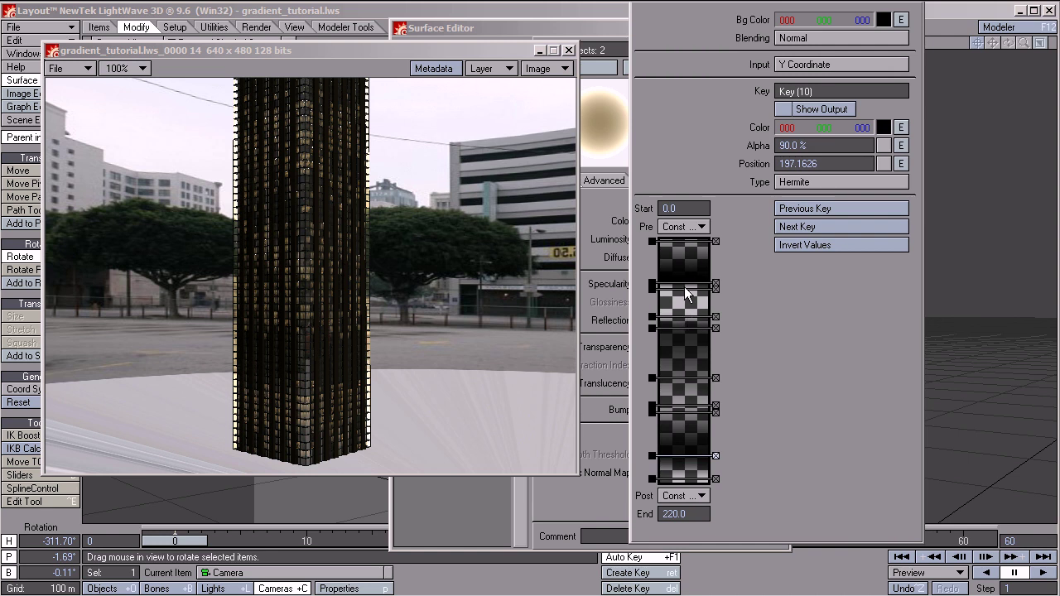
mouse_move(682, 283)
left_mouse_down()
mouse_move(679, 255)
mouse_move(679, 287)
mouse_move(682, 263)
left_mouse_up()
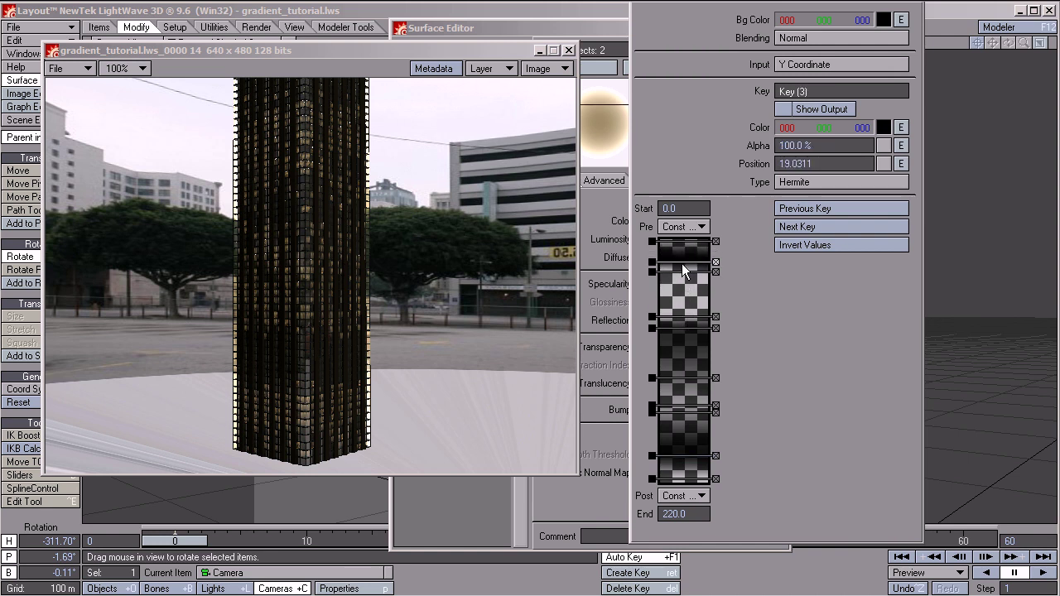
left_click(686, 272)
left_click(822, 146)
type("100")
key("Tab")
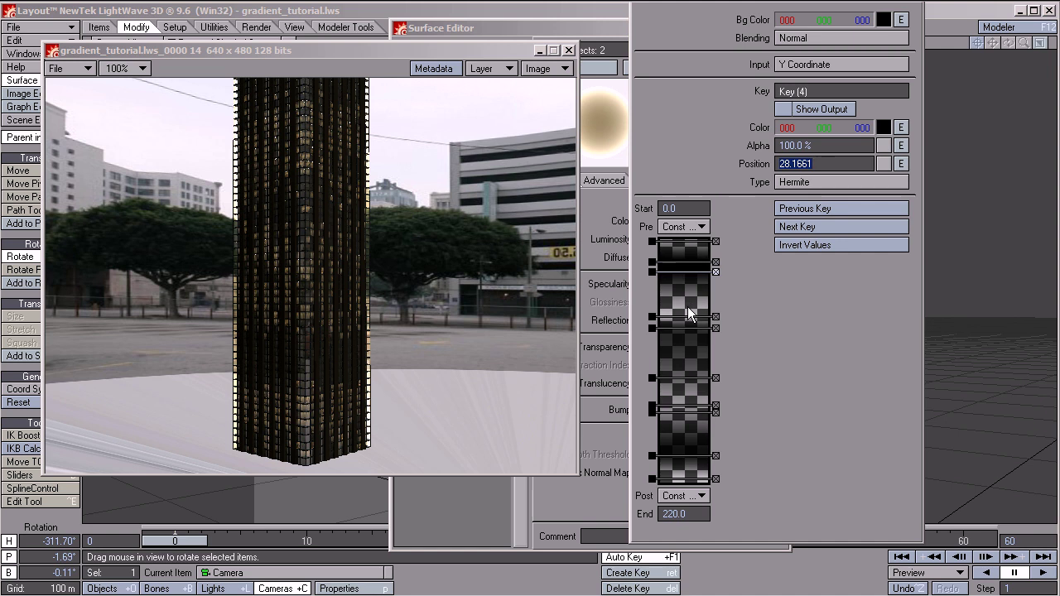
- Add a key at 31.9723 and set it and the 69.2734 key to 0% alpha
left_click_drag(689, 313, 688, 276)
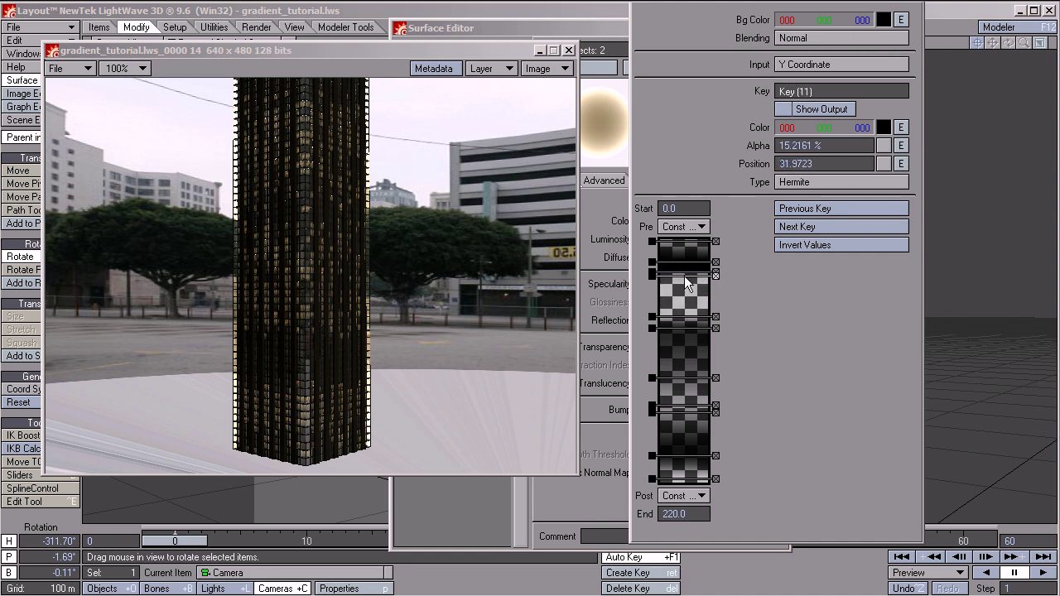
left_click(854, 147)
type("0")
key("Tab")
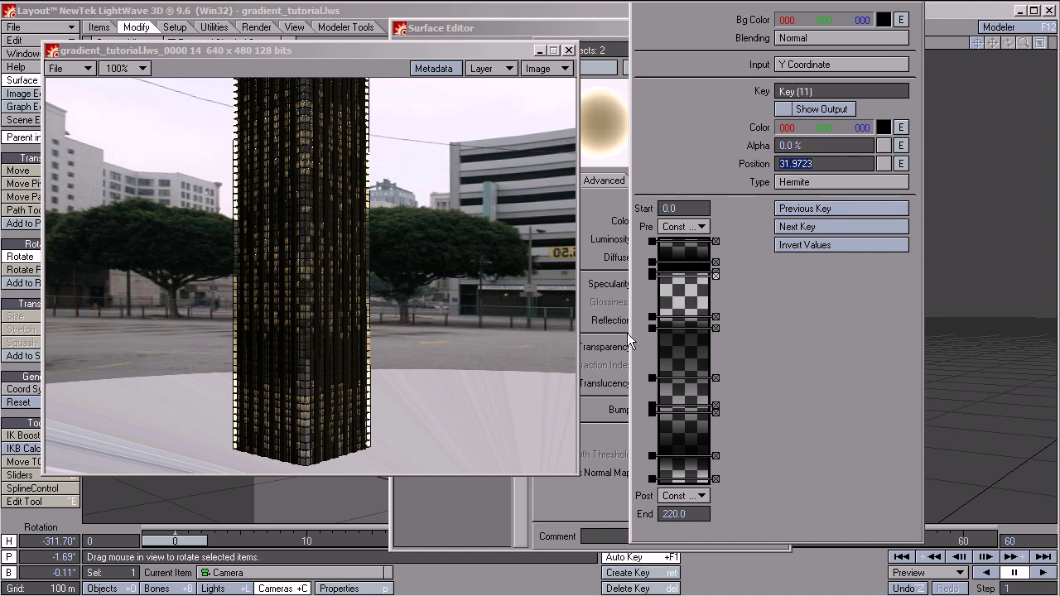
left_click(694, 317)
left_click(789, 147)
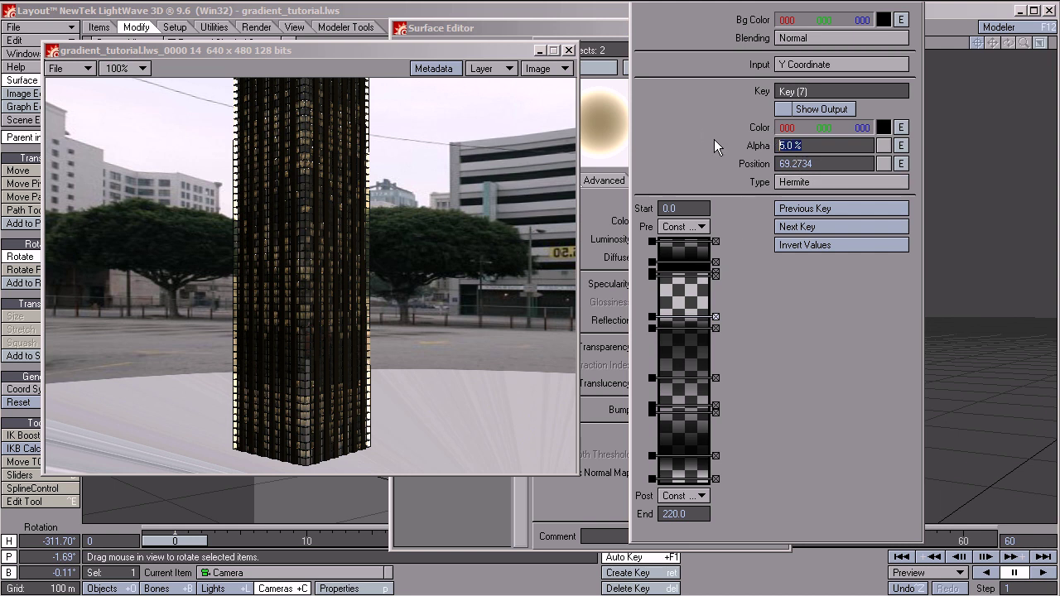
type("0")
key("Return")
- Render a new frame of the tower to view the window lighting from the revised gradient
key("F9")
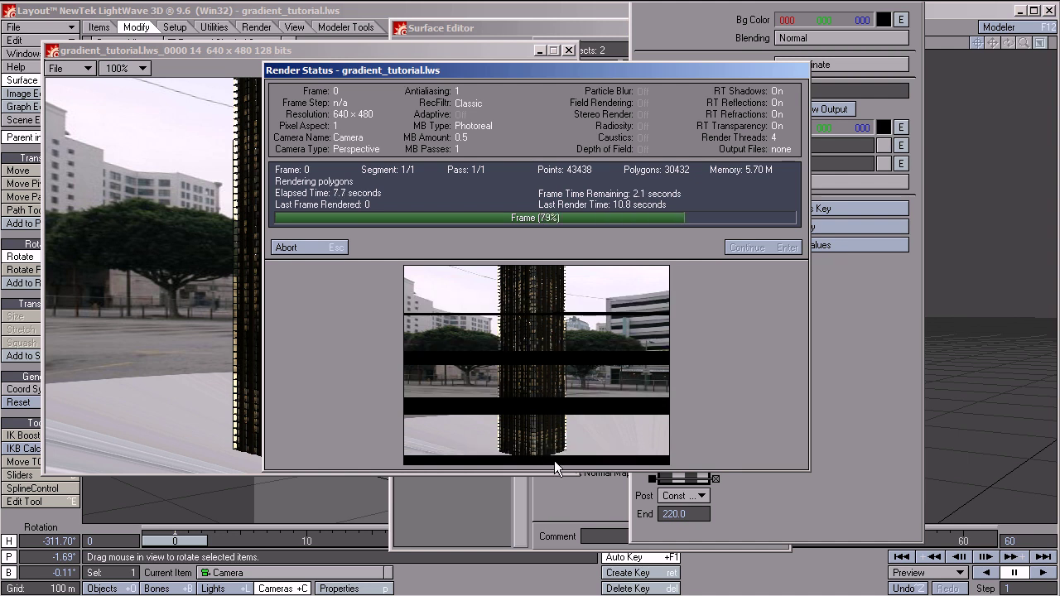
left_click_drag(556, 70, 348, 40)
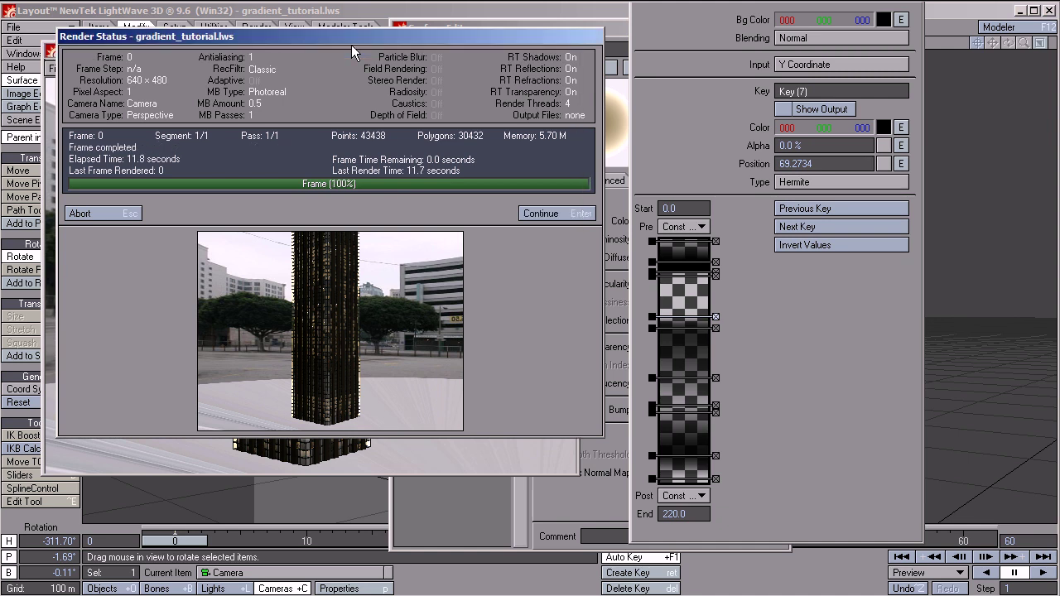
left_click(537, 214)
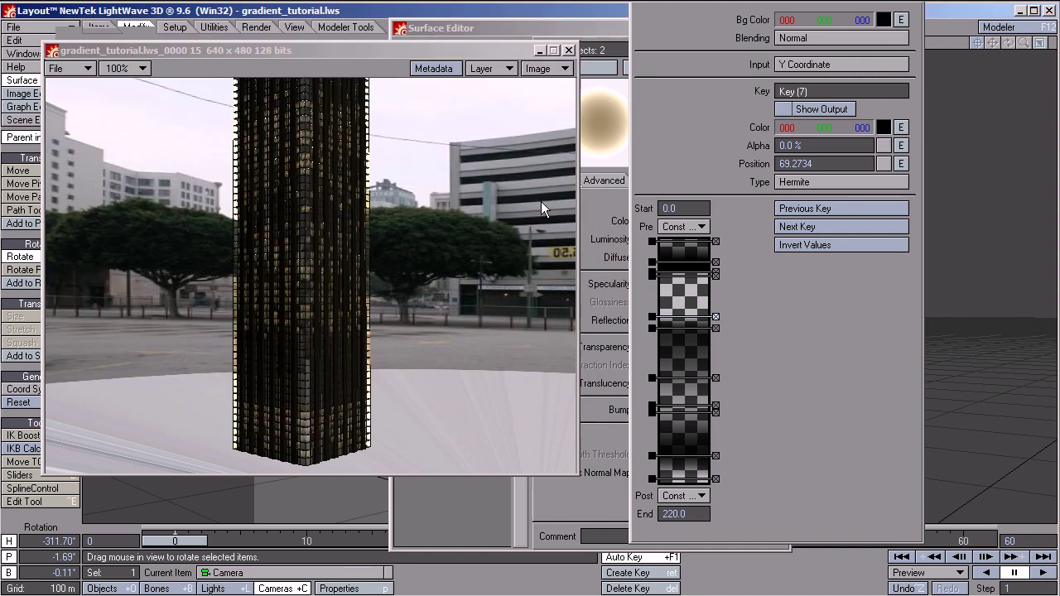
- Set the Y gradient's End value to 60
left_click(705, 514)
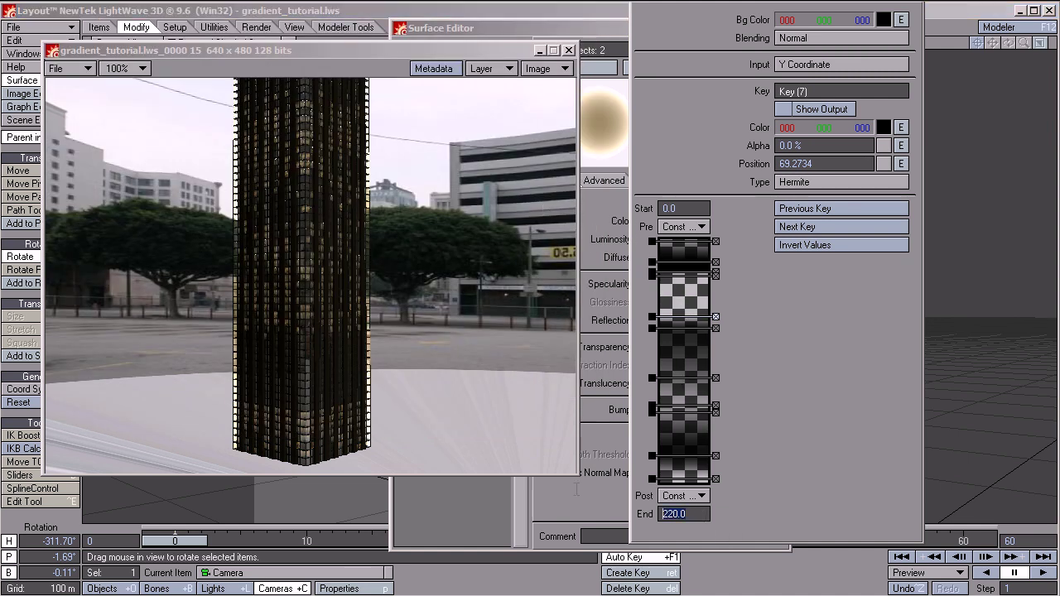
type("20")
key("Return")
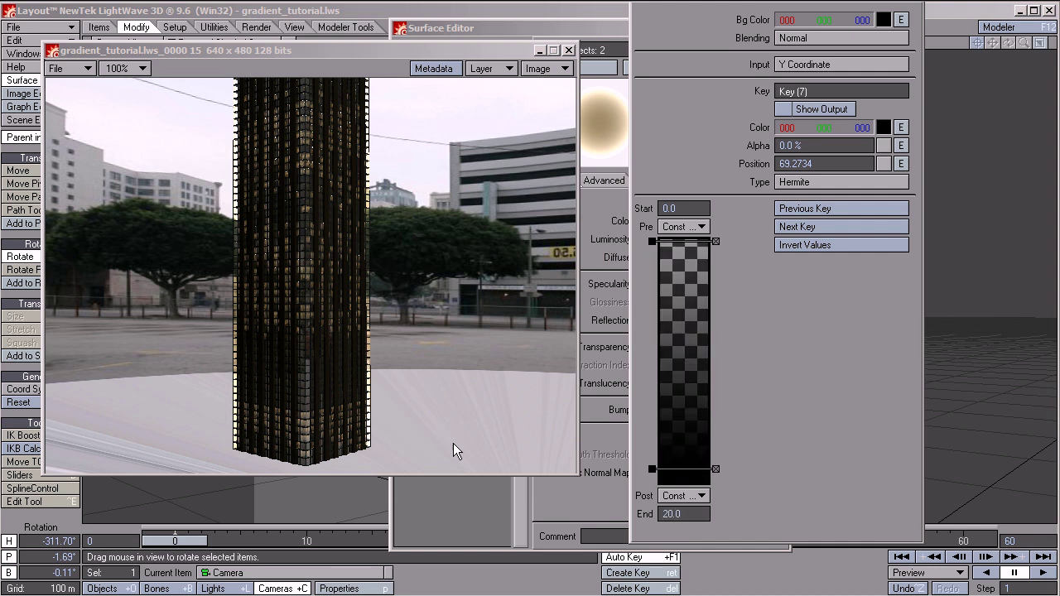
left_click(684, 515)
type("60")
key("Return")
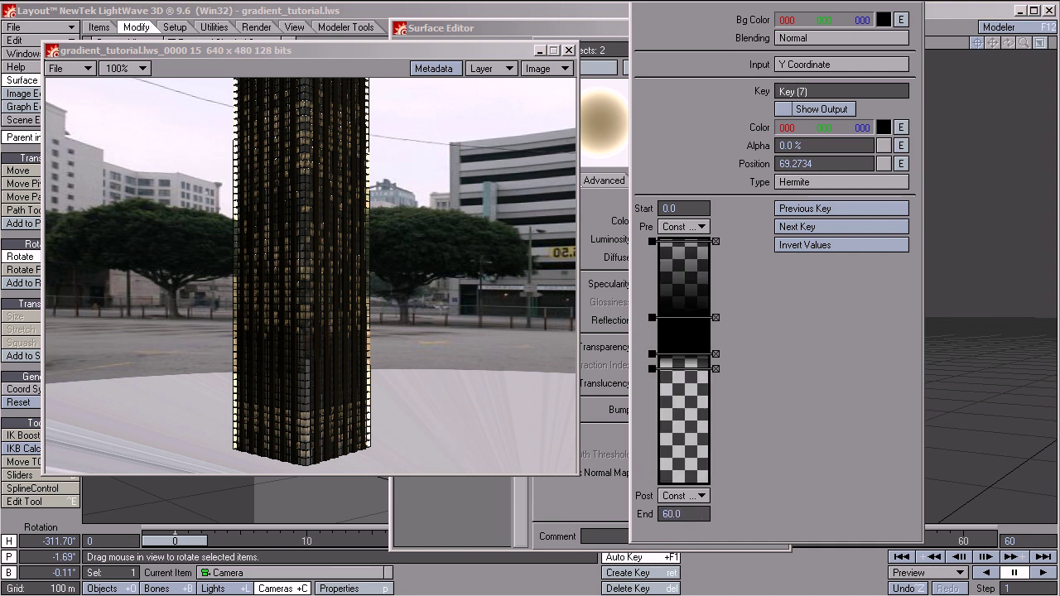
- Select the keys at 19.0311 and 27.6125 and drag one lower to narrow the band
left_click(690, 317)
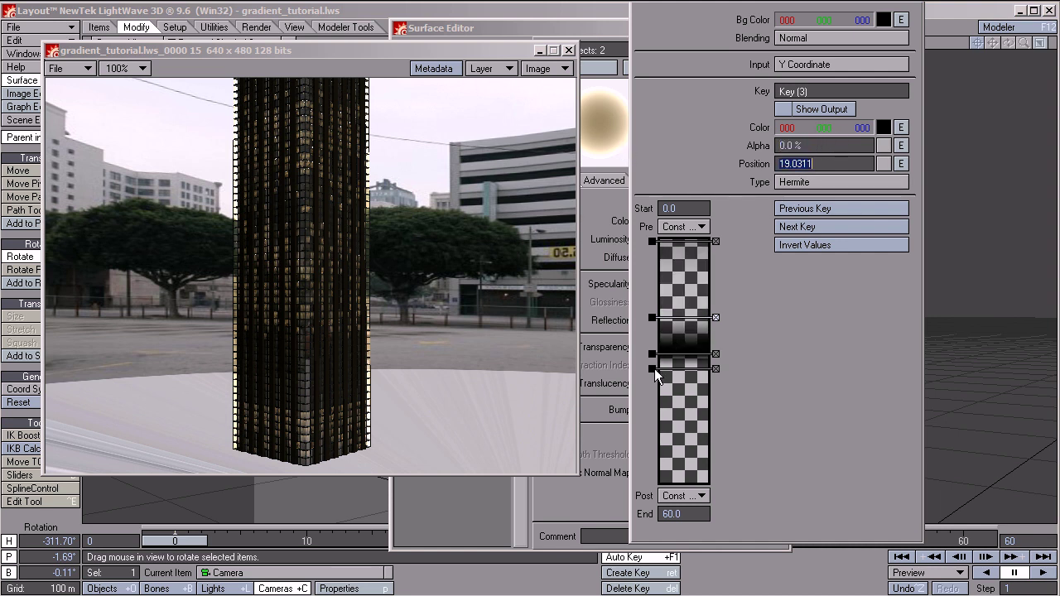
left_click(693, 353)
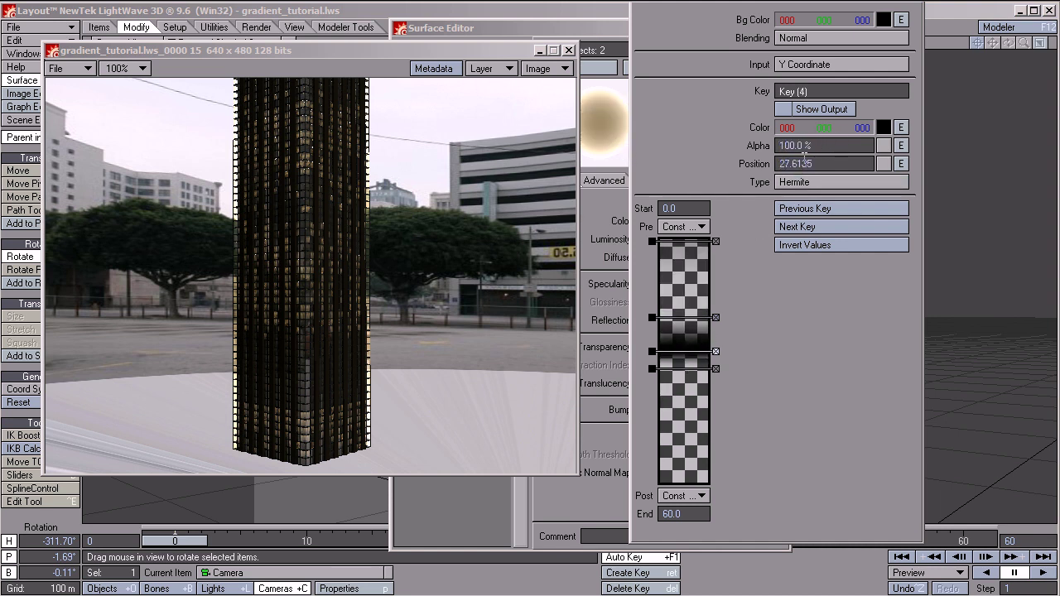
left_click_drag(674, 319, 686, 366)
- Render a 640×480 test frame showing the floors lit by the narrower gradient
key("F9")
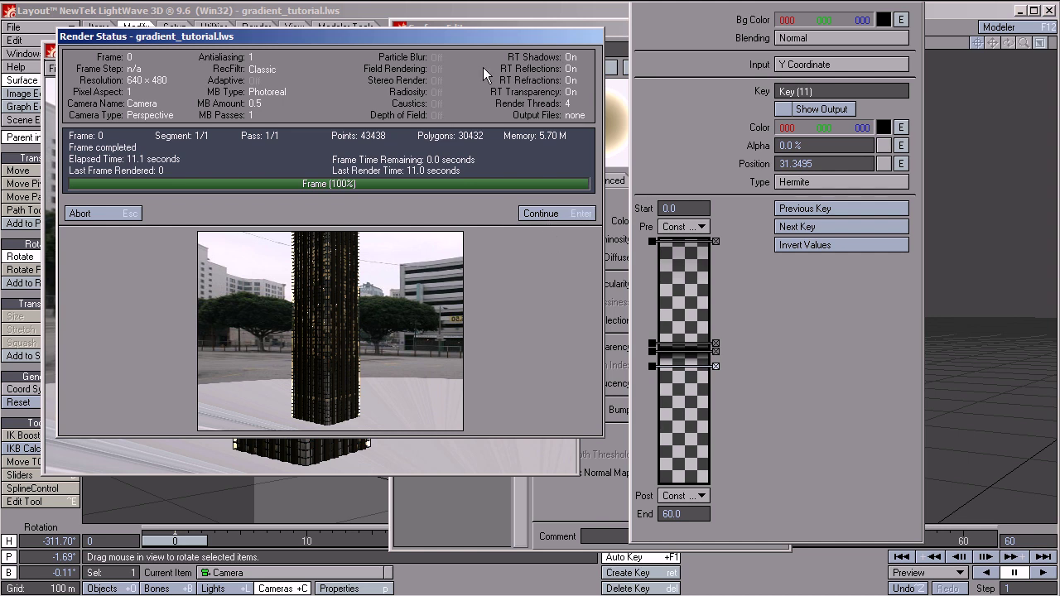
mouse_move(485, 36)
left_mouse_down()
mouse_move(431, 447)
mouse_move(496, 34)
mouse_move(498, 52)
mouse_move(486, 53)
left_mouse_up()
left_click(561, 228)
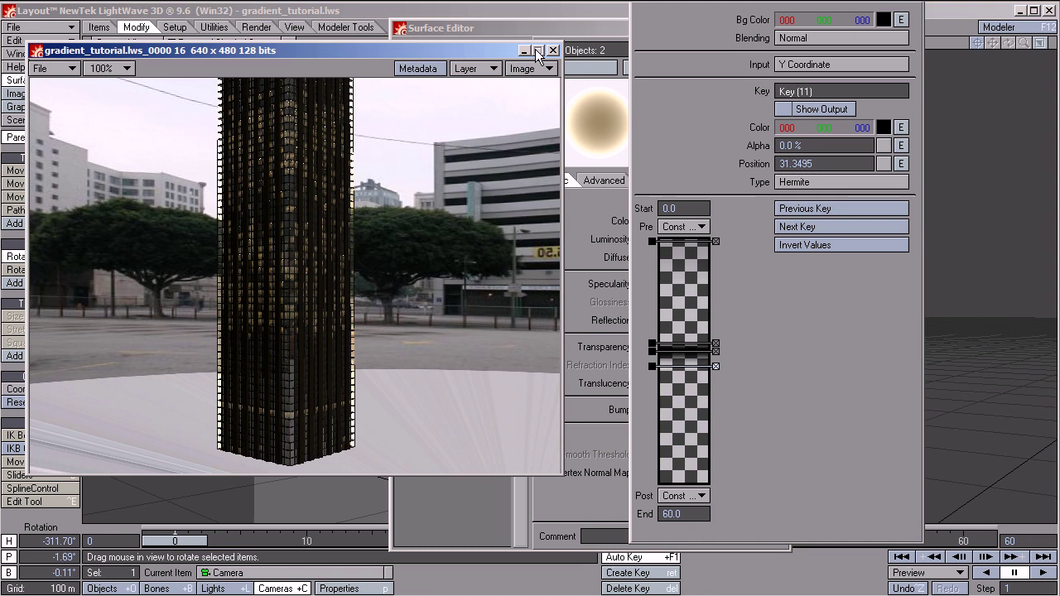
- Move the rendered image and gradient panel aside and return the Surface Editor to the top-left
left_click_drag(486, 57, 477, 58)
left_click_drag(808, 1, 790, 10)
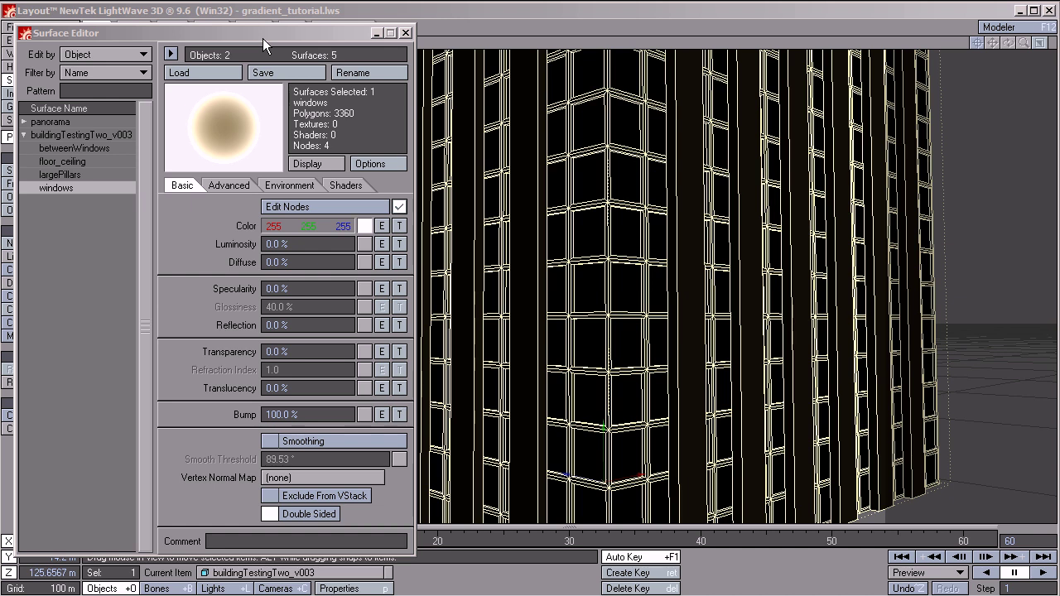
left_click_drag(263, 38, 319, 490)
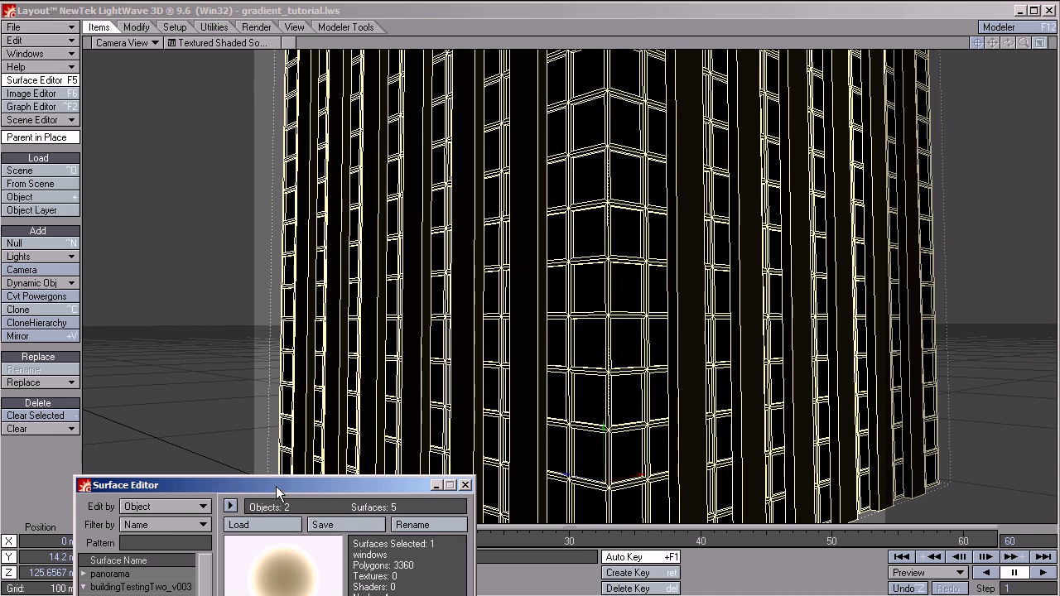
left_click_drag(273, 490, 251, 561)
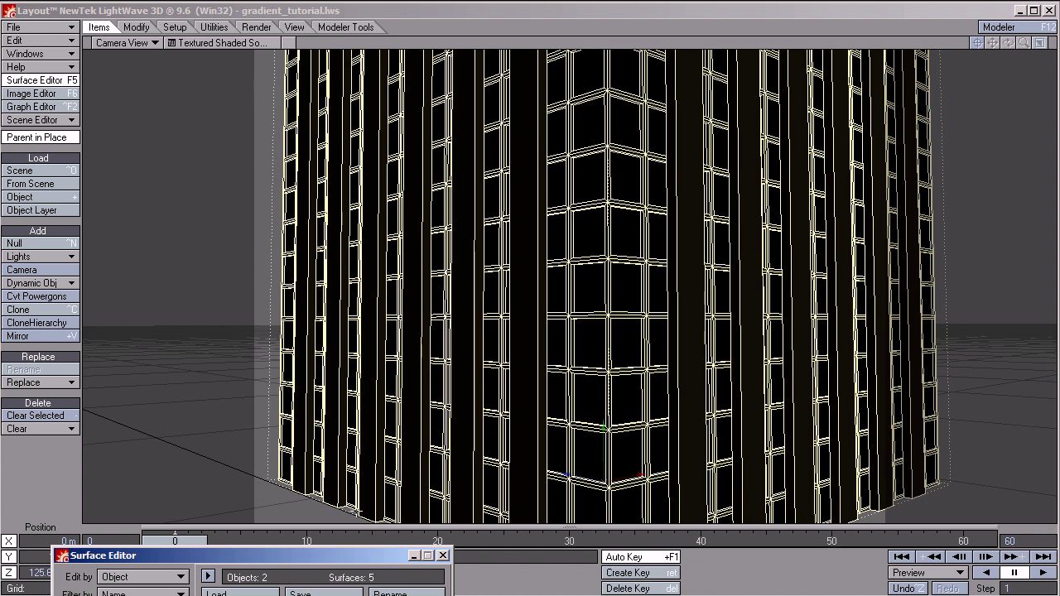
left_click_drag(353, 556, 365, 43)
- Open the windows node graph and review the Y and Z gradient settings
left_click(370, 216)
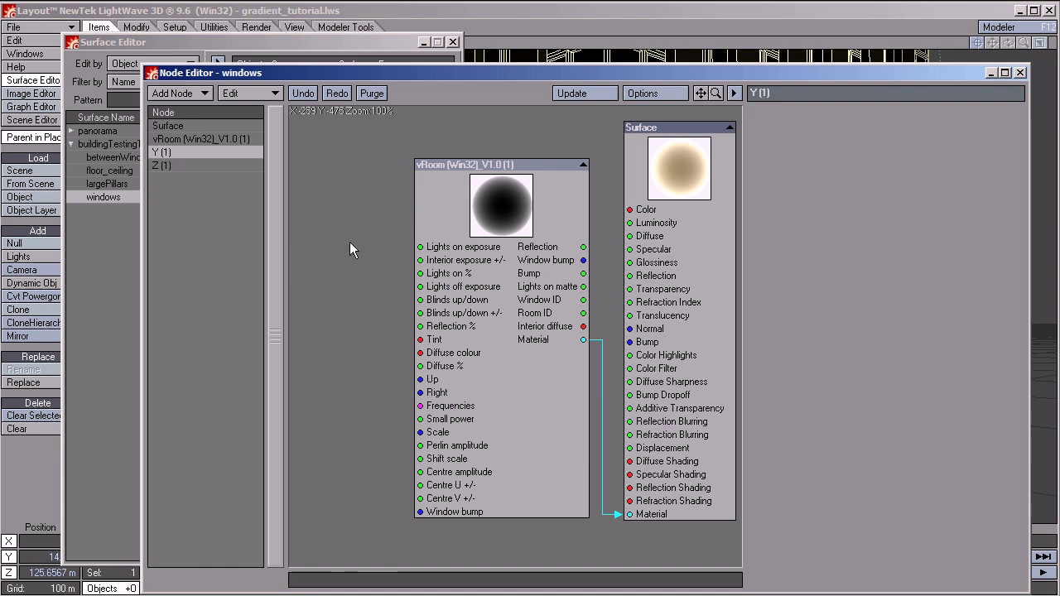
left_click_drag(349, 250, 526, 252, "alt")
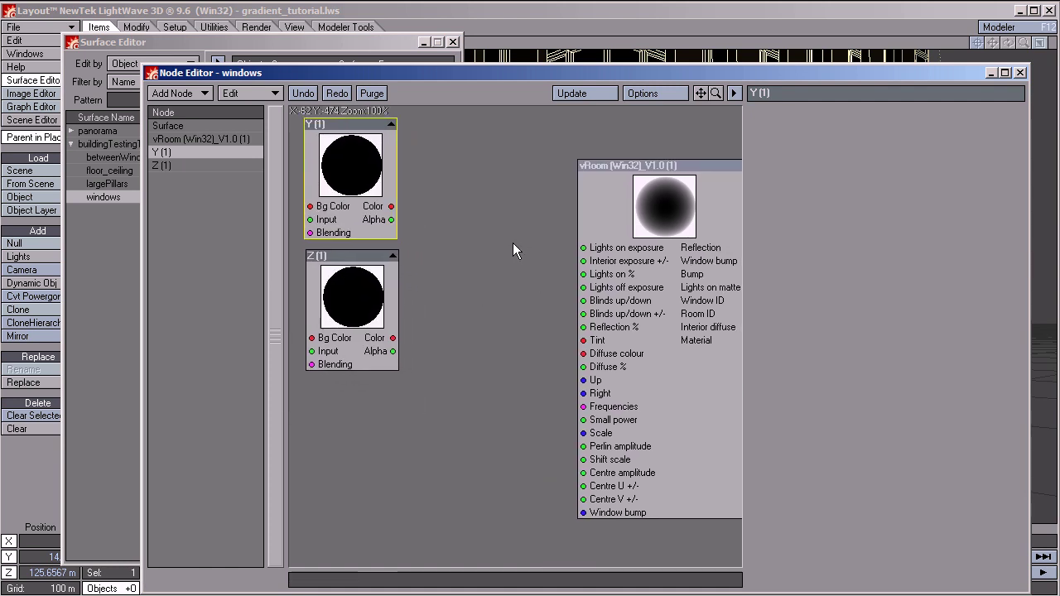
double_click(353, 166)
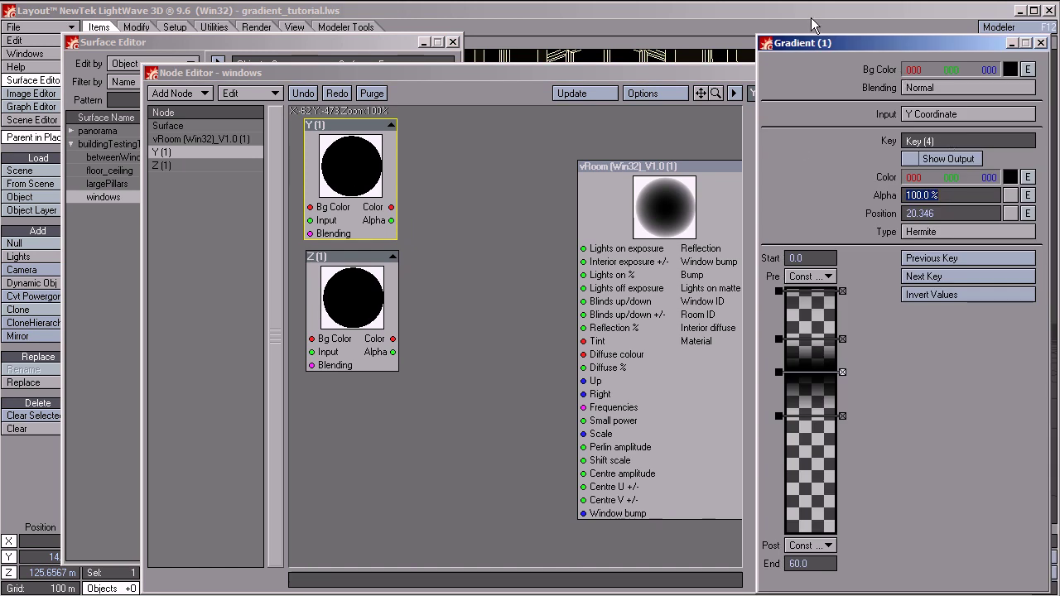
left_click_drag(823, 43, 541, 34)
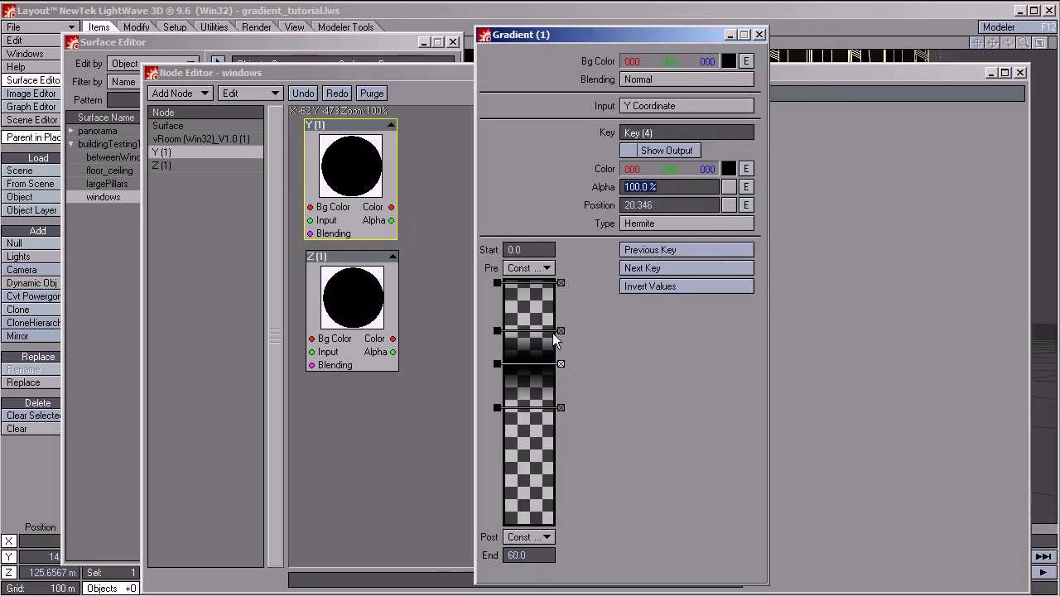
left_click(759, 35)
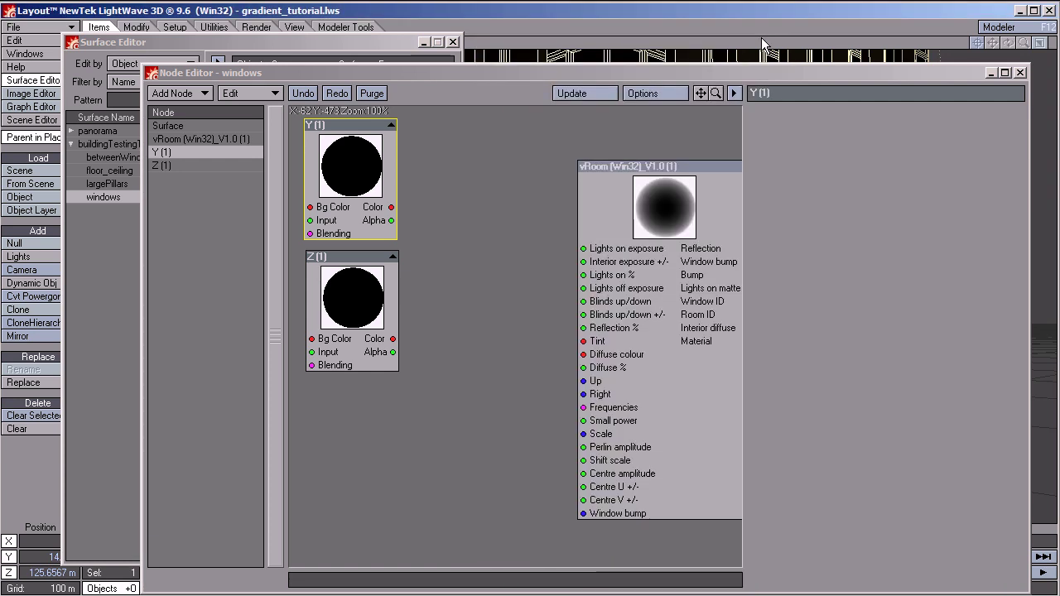
double_click(395, 275)
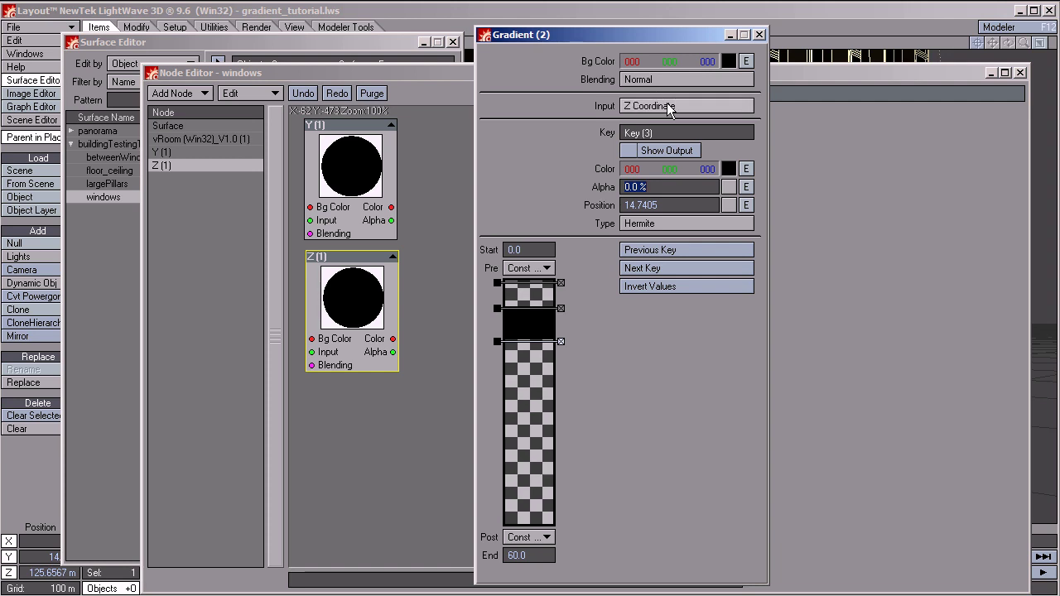
left_click(760, 35)
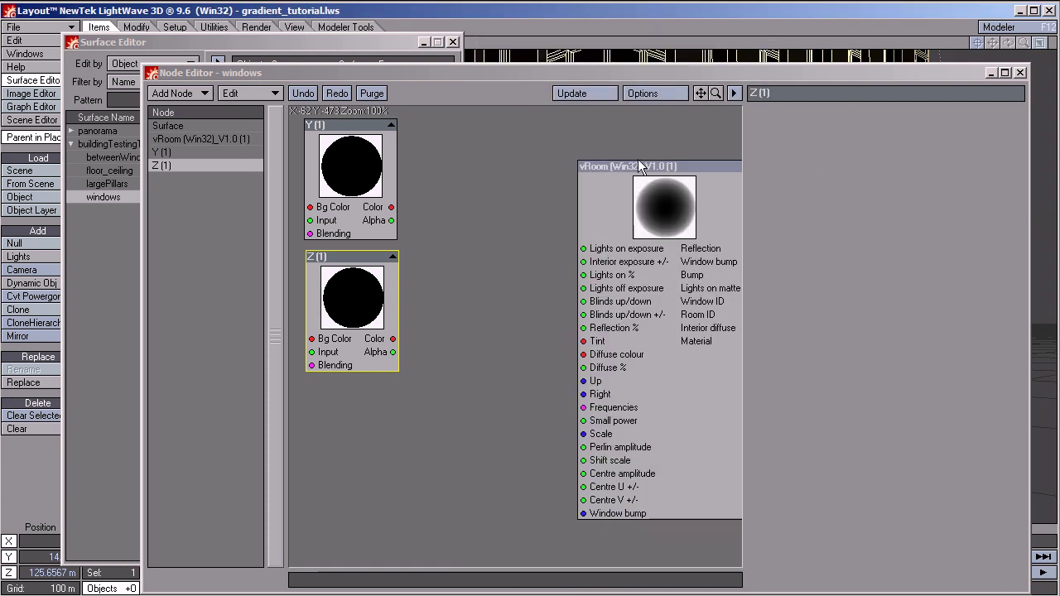
- Connect the Z gradient's Alpha to the Surface node's Diffuse Shading and close the graph
left_click_drag(684, 199, 598, 169)
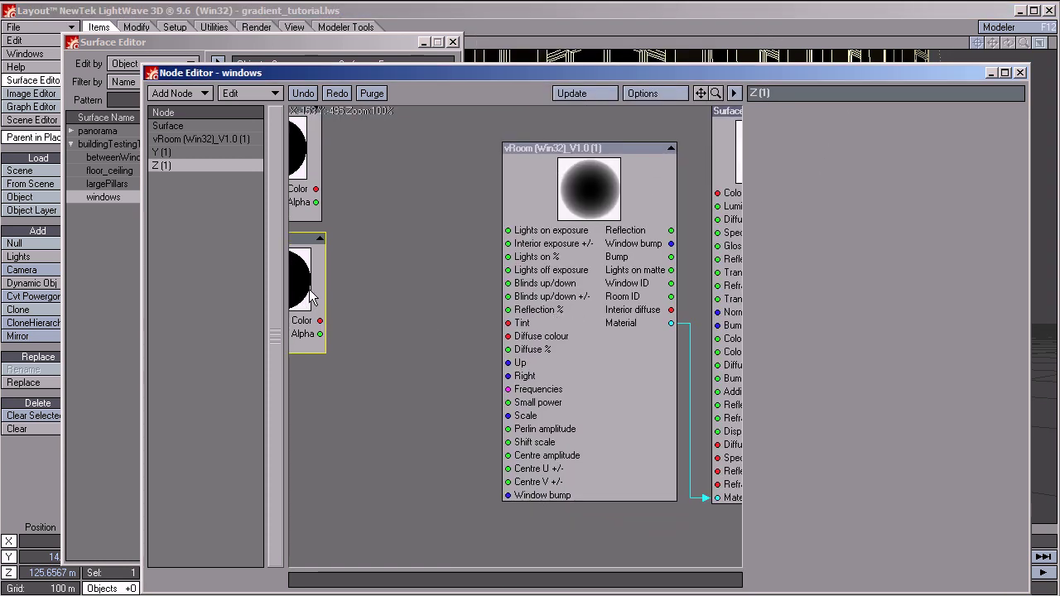
left_click_drag(309, 289, 406, 300)
left_click_drag(596, 370, 577, 354)
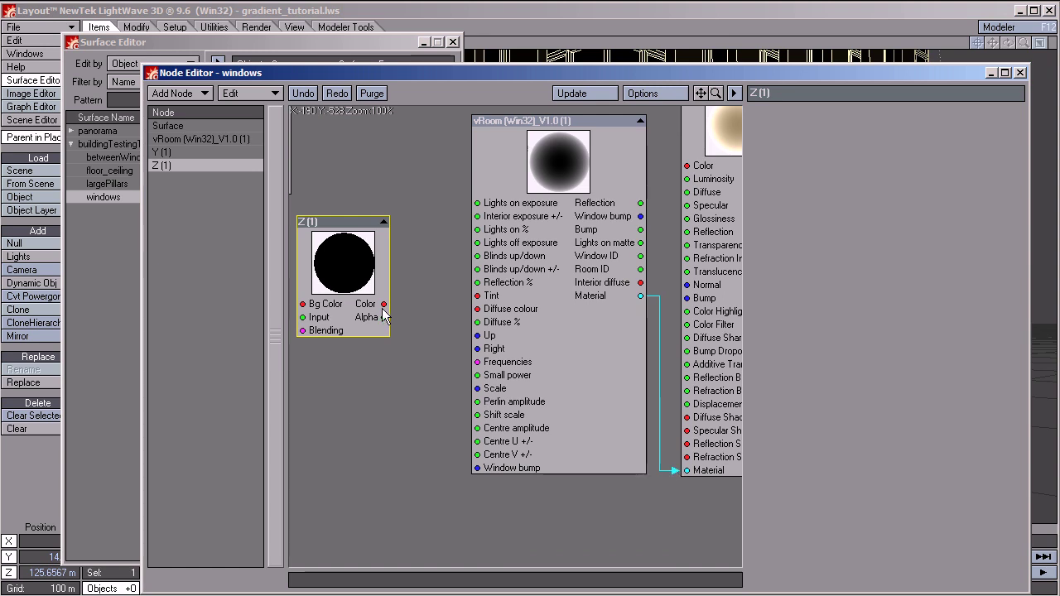
left_click_drag(387, 317, 703, 421)
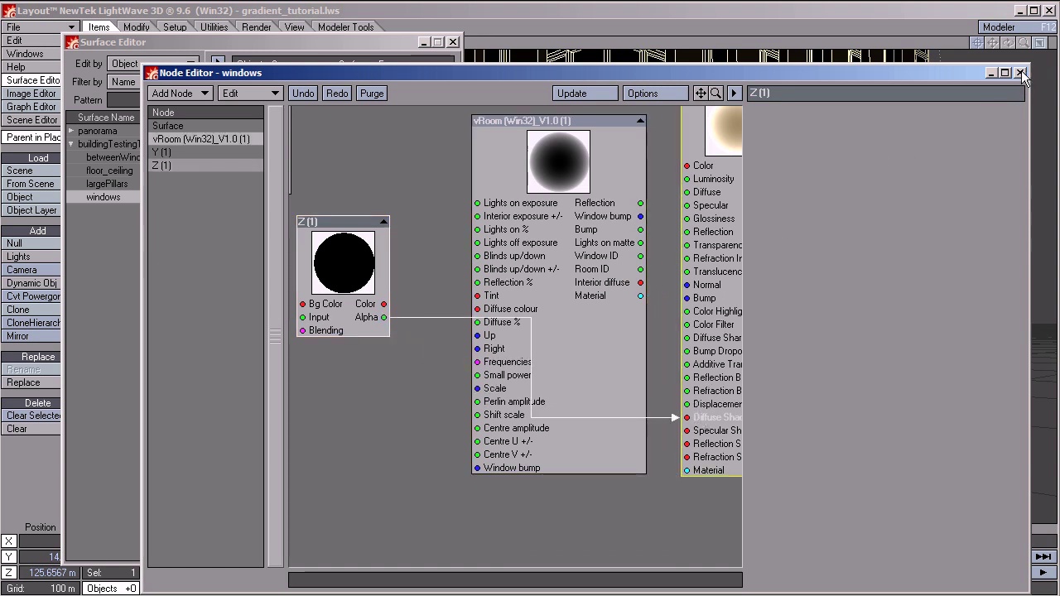
left_click(1021, 73)
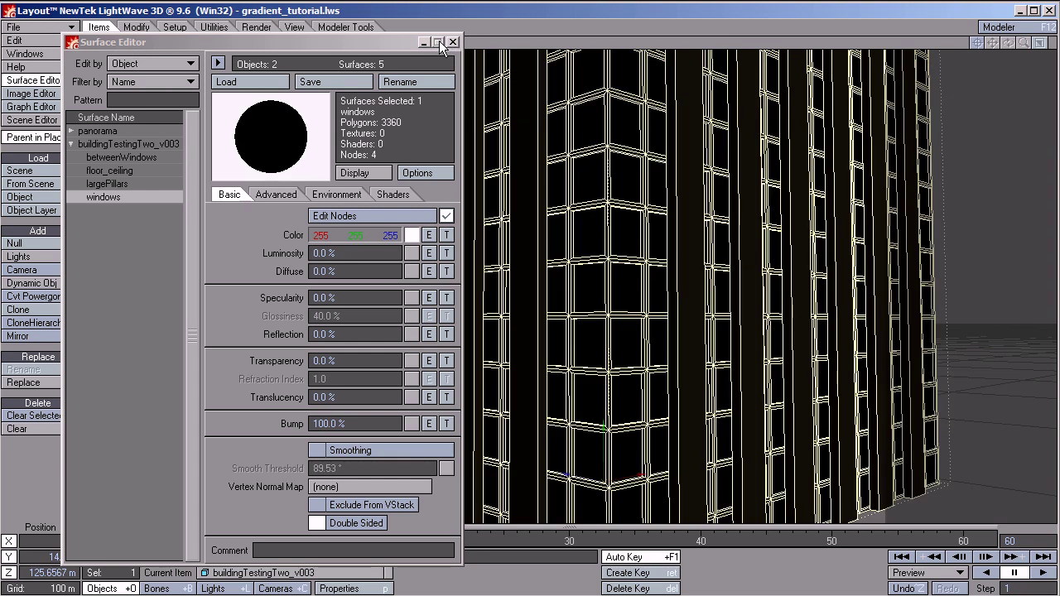
key("F9")
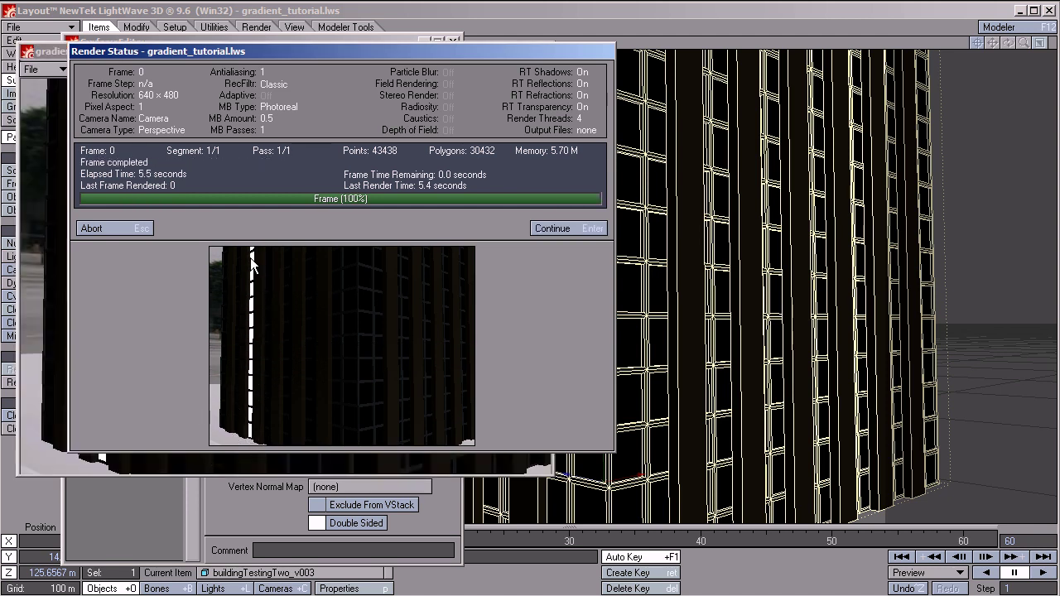
left_click(552, 228)
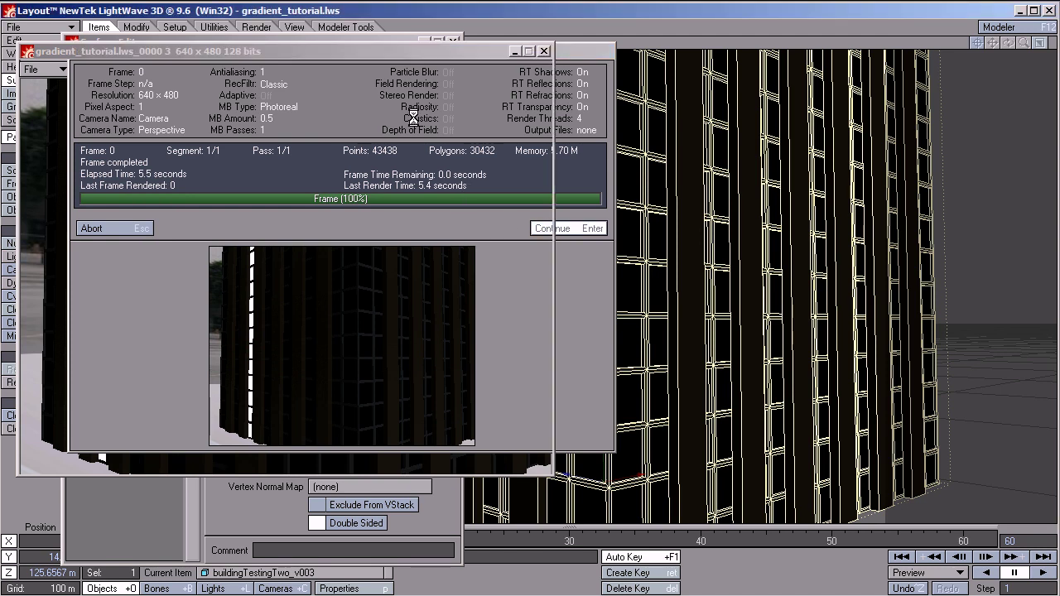
left_click(544, 51)
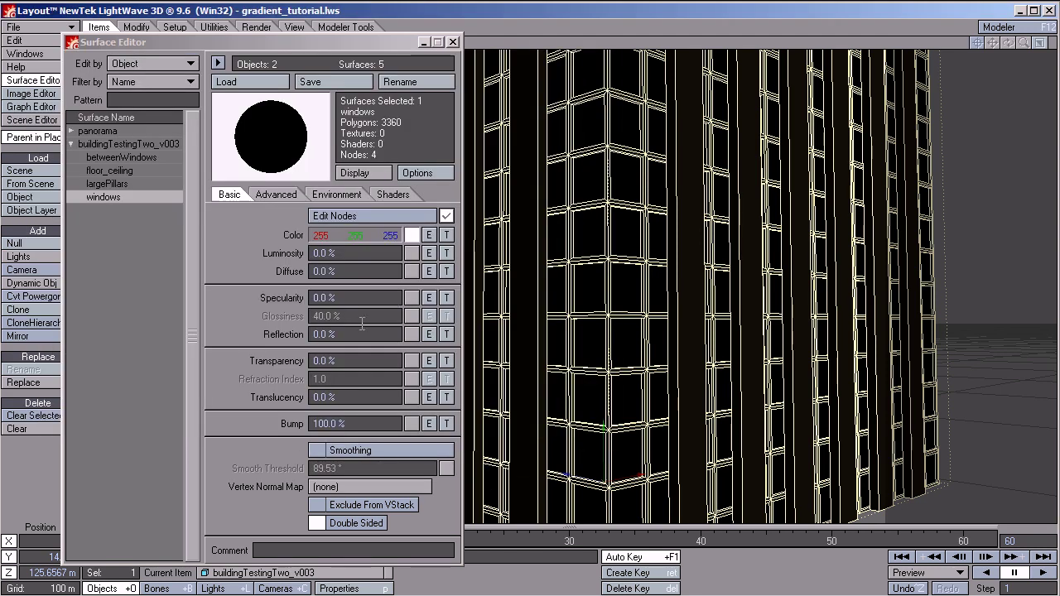
- Reconnect vRoom's Material to the Surface Material input and stack the Z gradient under Y
left_click(369, 214)
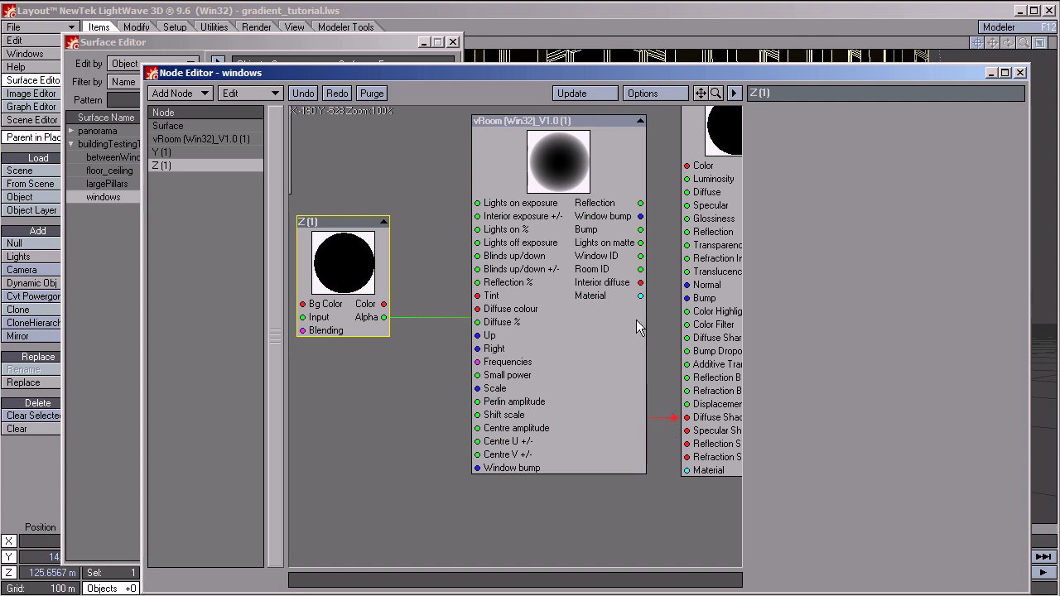
left_click_drag(642, 296, 687, 469)
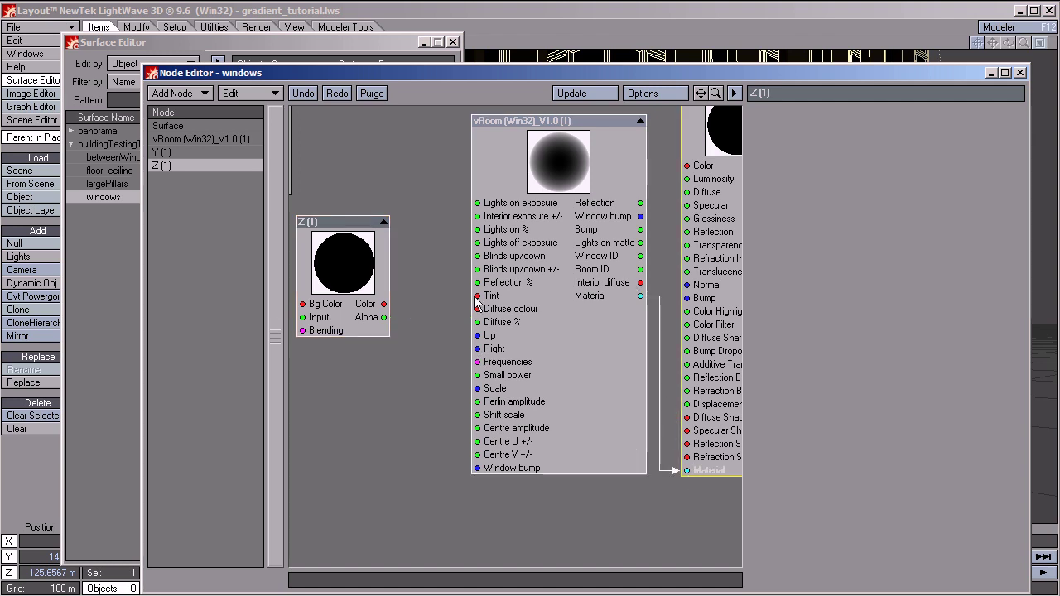
left_click(566, 387)
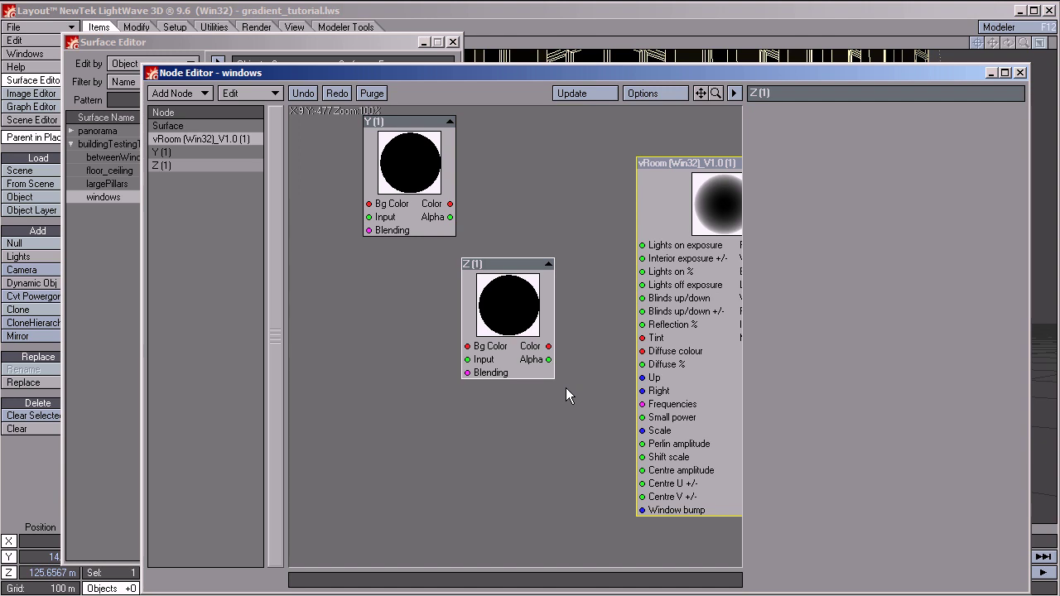
left_click_drag(500, 330, 403, 320)
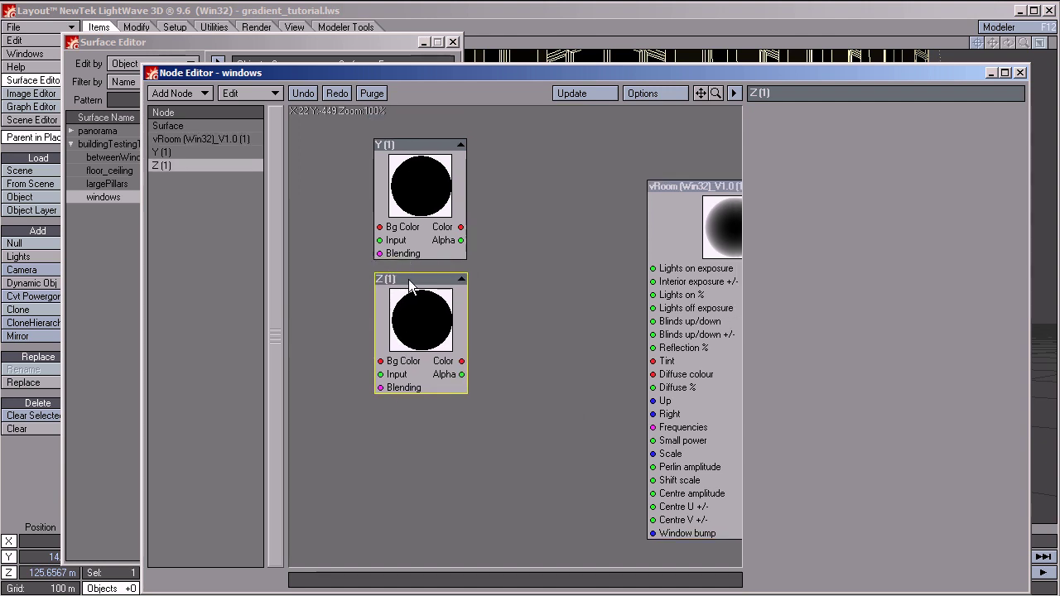
- Add a Math > Scalar > Max node beside the Y gradient
right_click(470, 157)
mouse_move(508, 167)
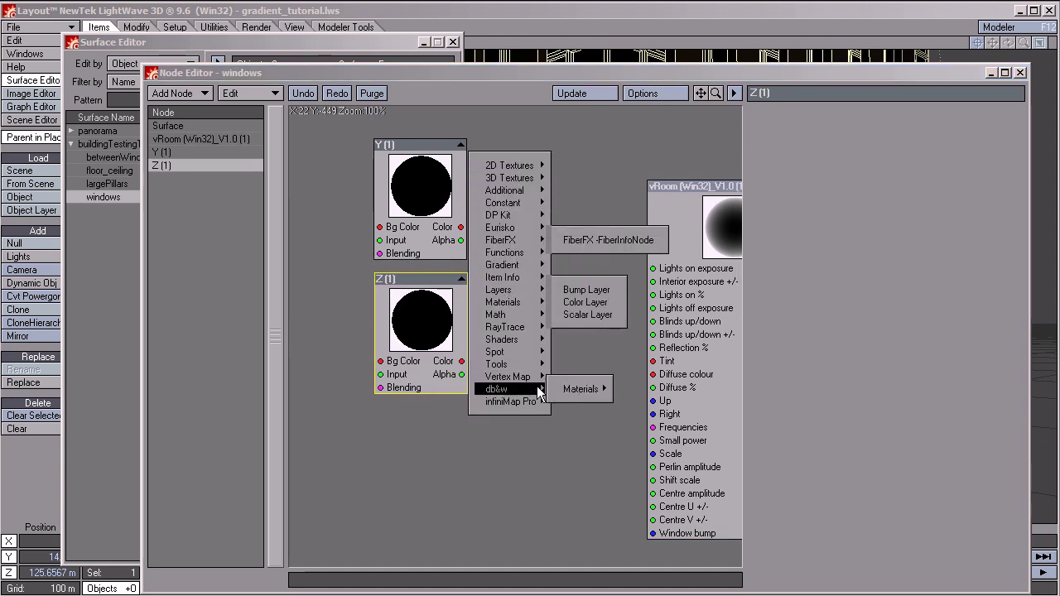
mouse_move(537, 323)
mouse_move(572, 316)
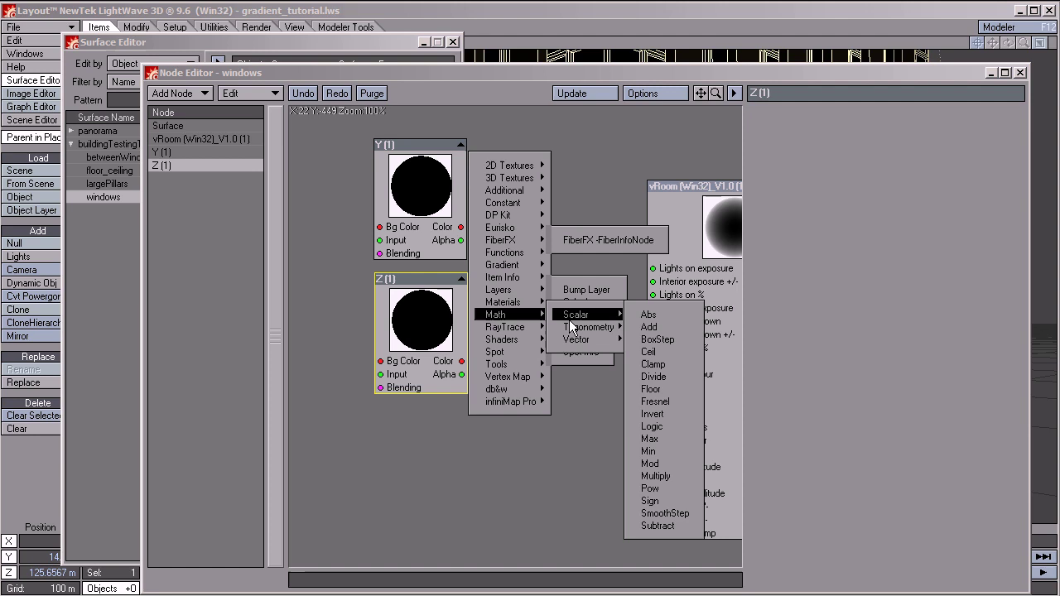
left_click(655, 439)
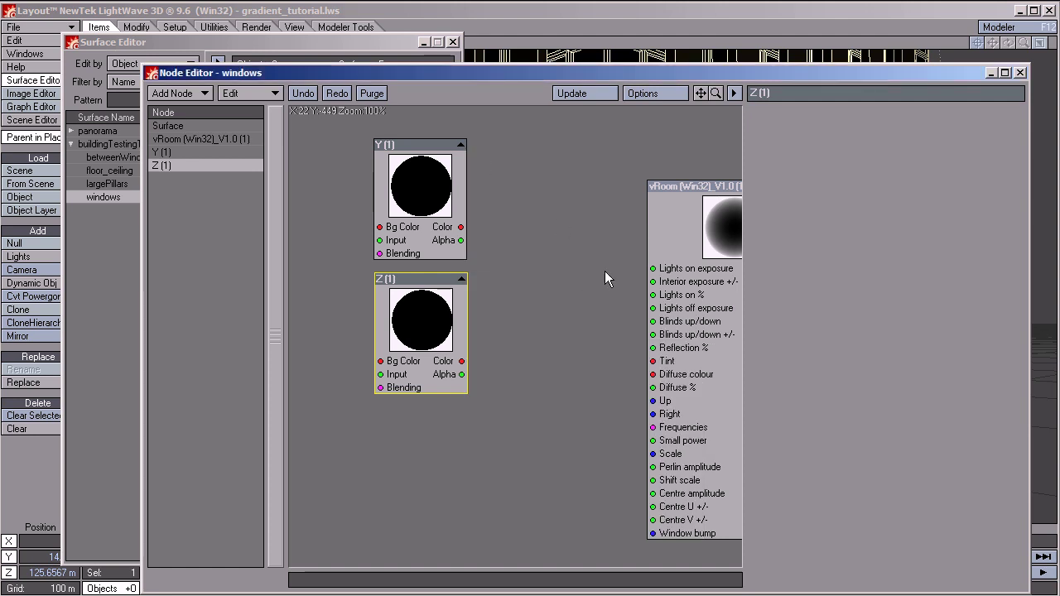
left_click_drag(502, 317, 532, 241)
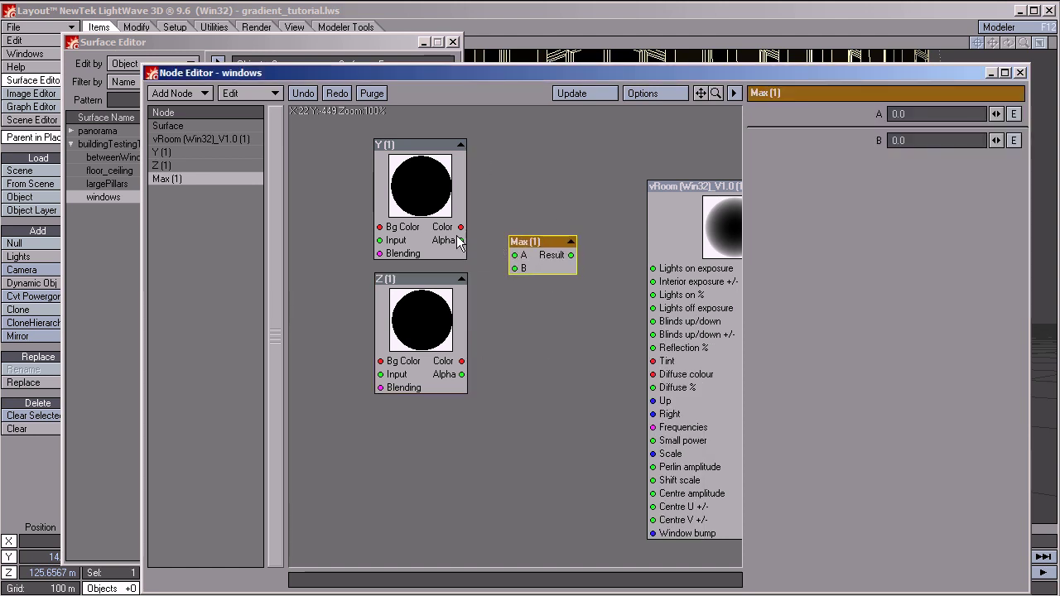
- Wire Y Alpha to Max A, Z Alpha to Max B, and the Result to vRoom's Lights on %
left_click_drag(460, 240, 514, 255)
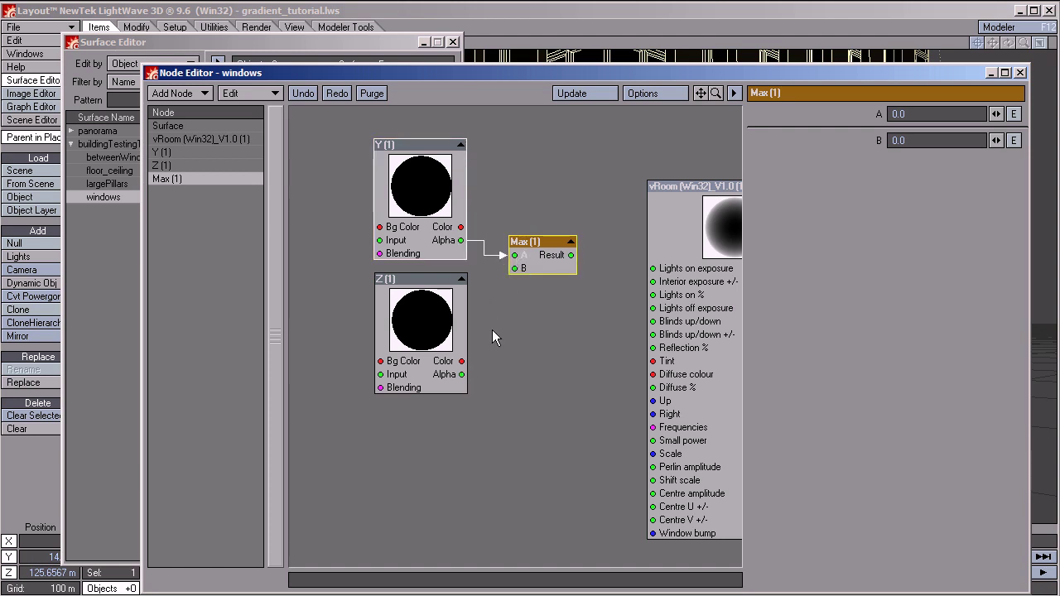
left_click_drag(462, 375, 513, 270)
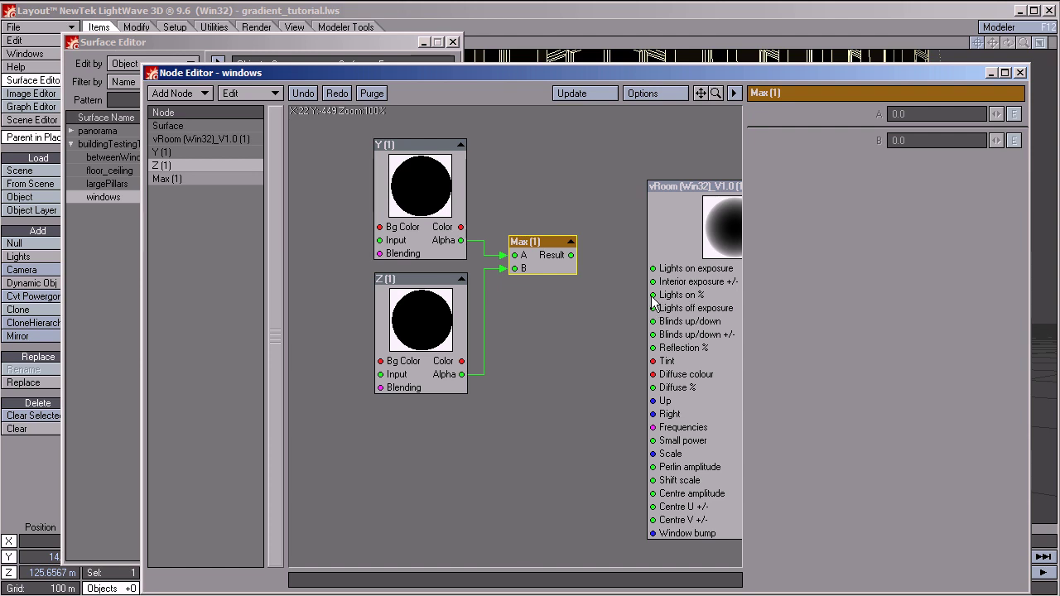
left_click_drag(652, 296, 570, 255)
left_click_drag(572, 359, 355, 332, "alt")
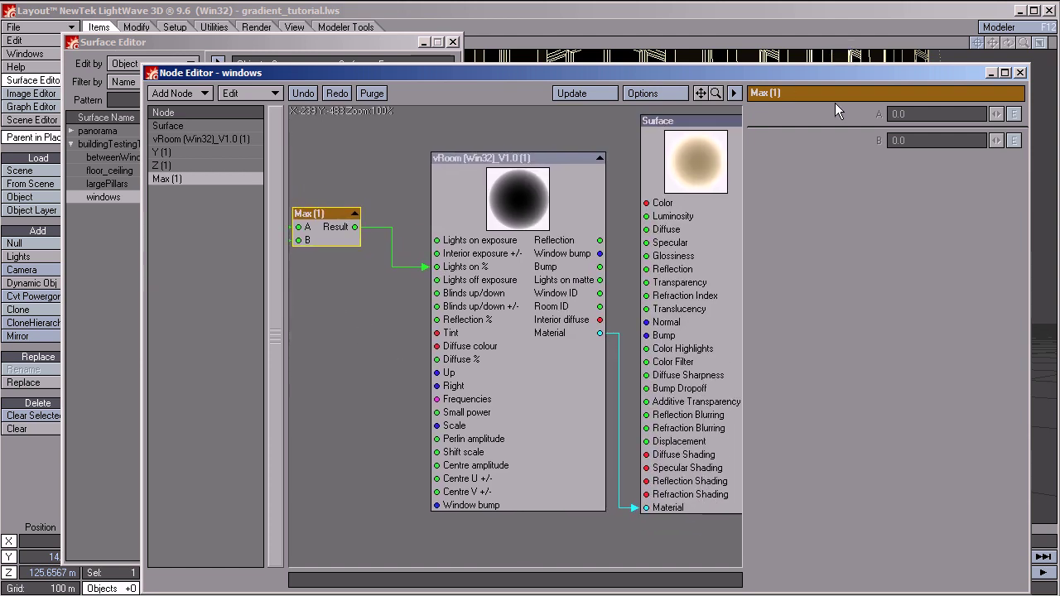
left_click(1021, 72)
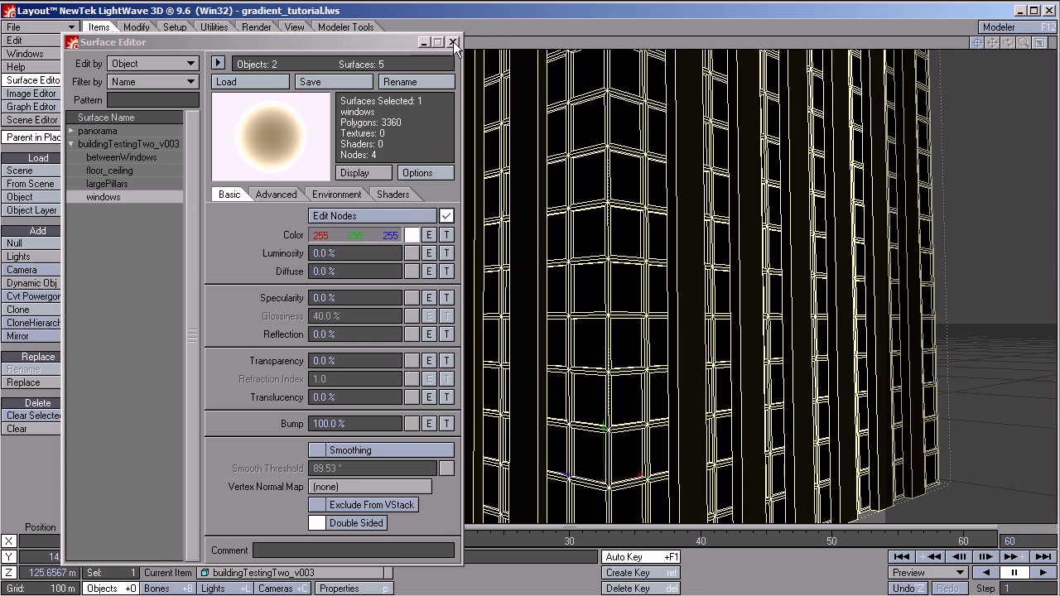
- Close the Surface Editor and render the tower with the Max-driven window lighting
left_click(453, 42)
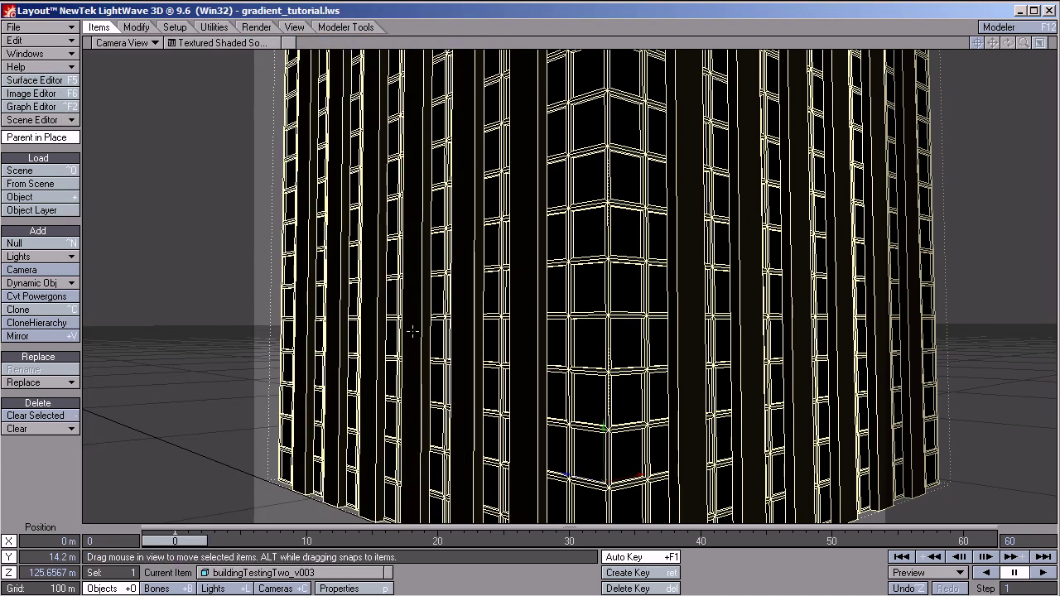
key("F9")
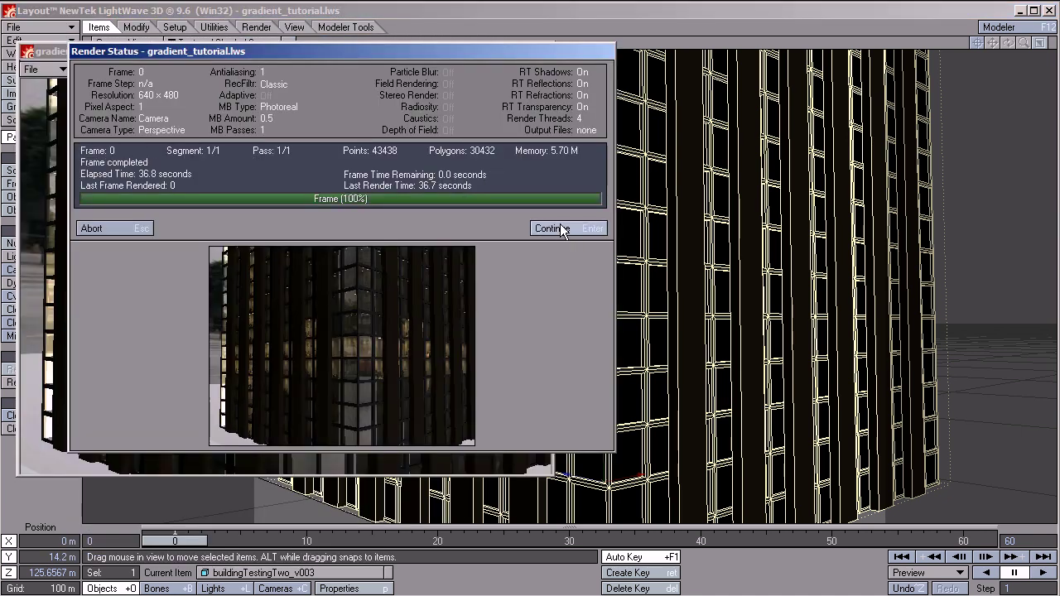
left_click(563, 229)
left_click_drag(118, 49, 322, 49)
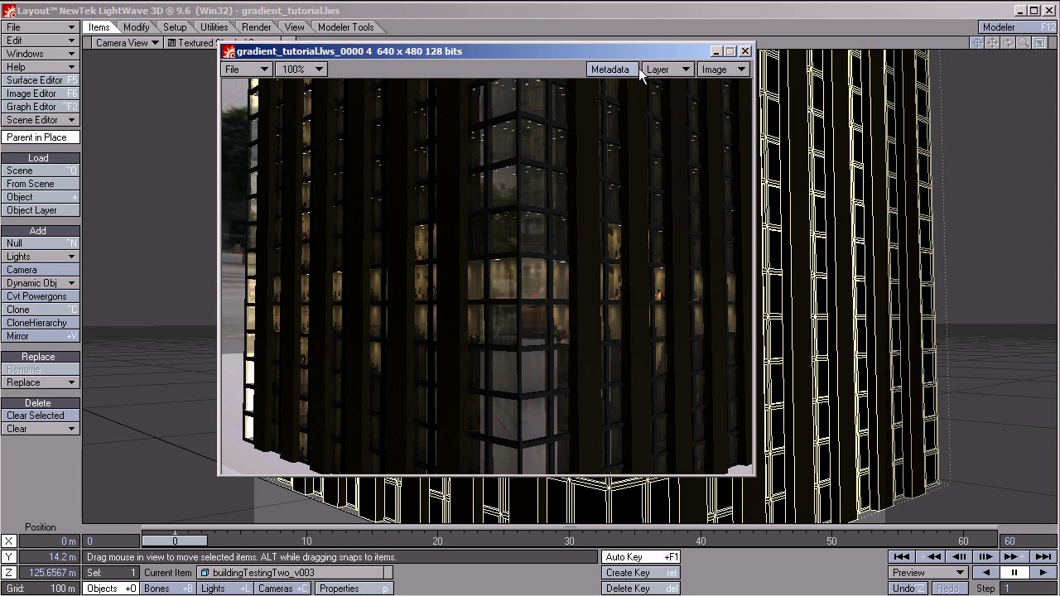
left_click_drag(622, 49, 505, 48)
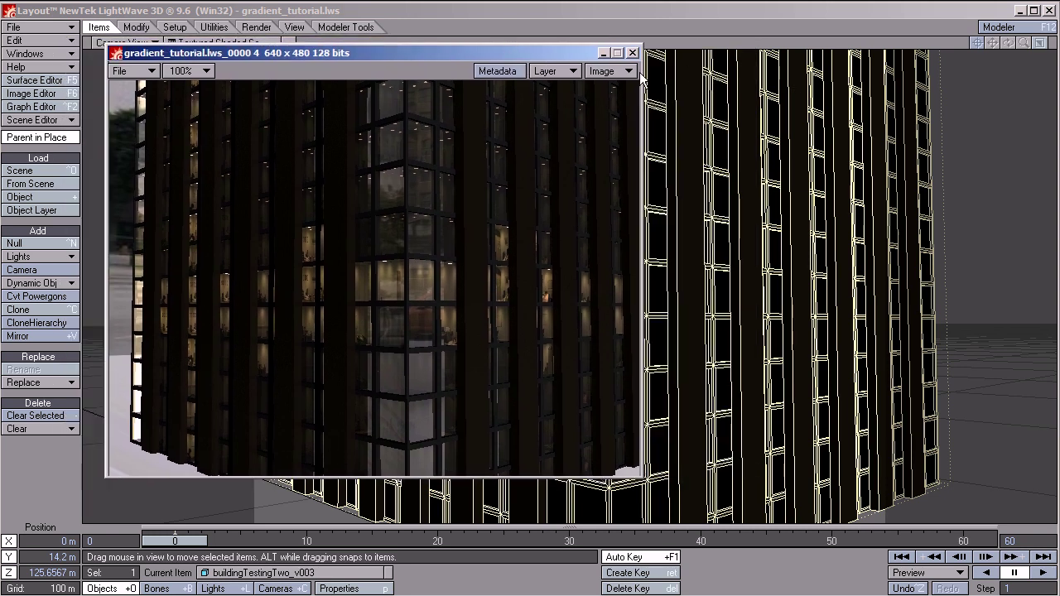